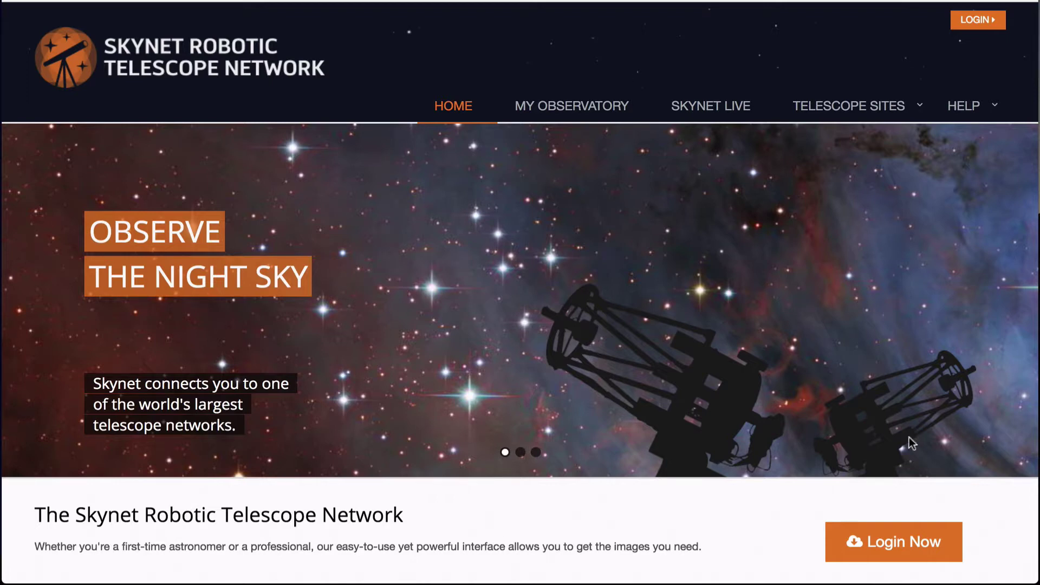
Go from the Skynet home page to the login page with saved credentials
left_click(890, 543)
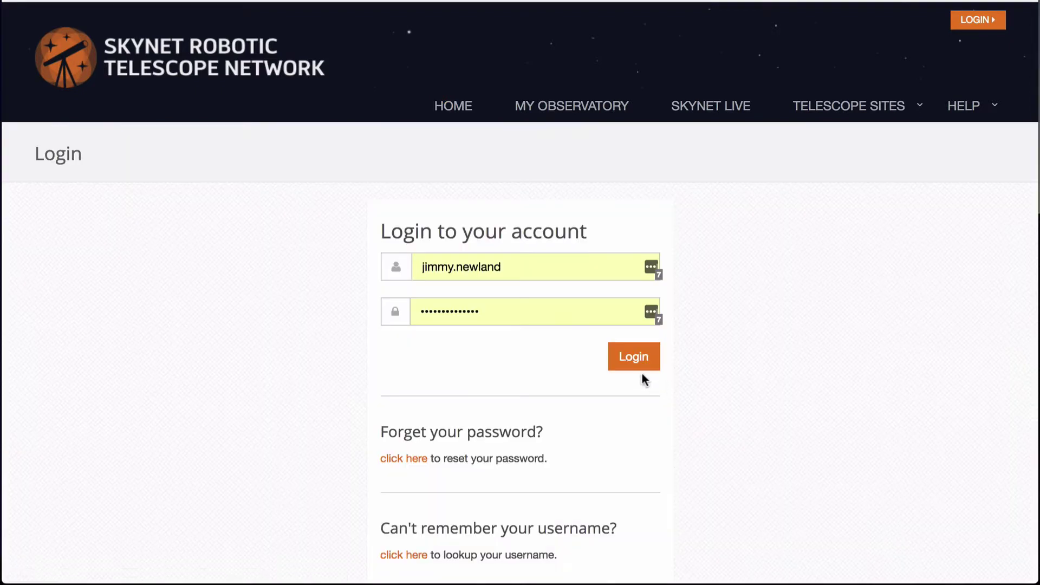
Sign in, browse the Observation List, and start adding a new observation
left_click(634, 357)
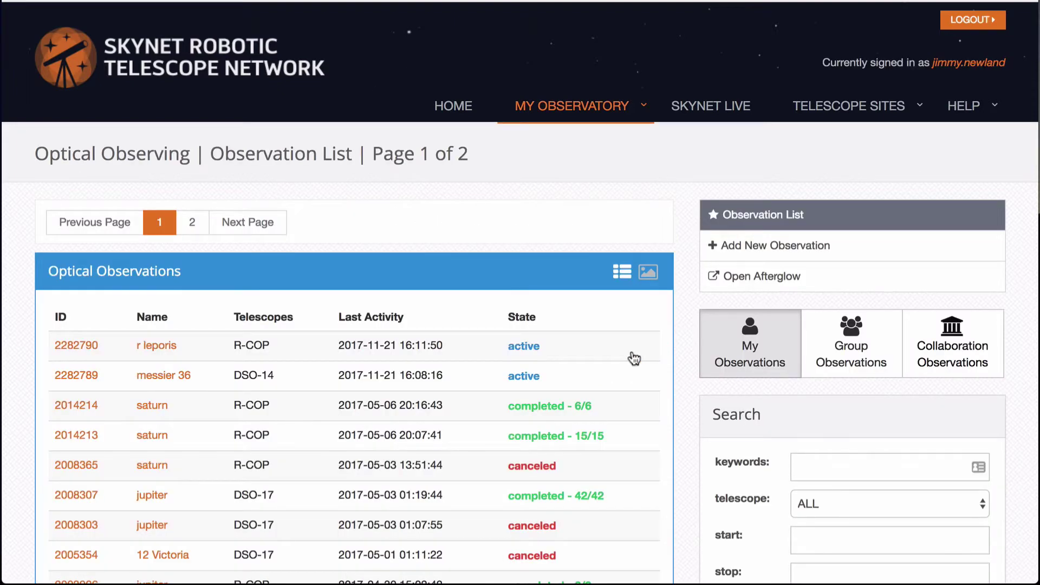
scroll(634, 357, "down", 5)
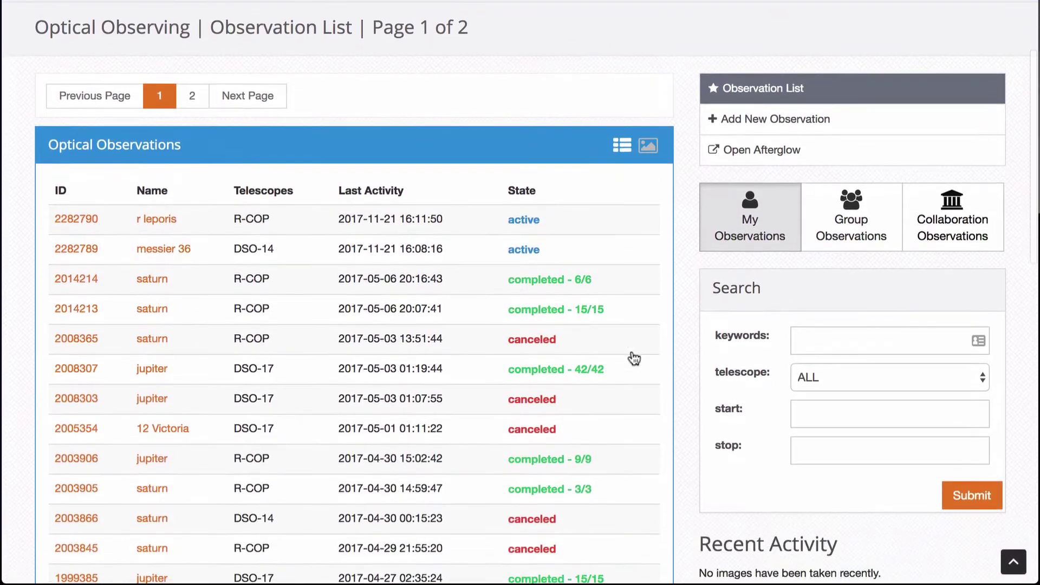
scroll(634, 357, "down", 8)
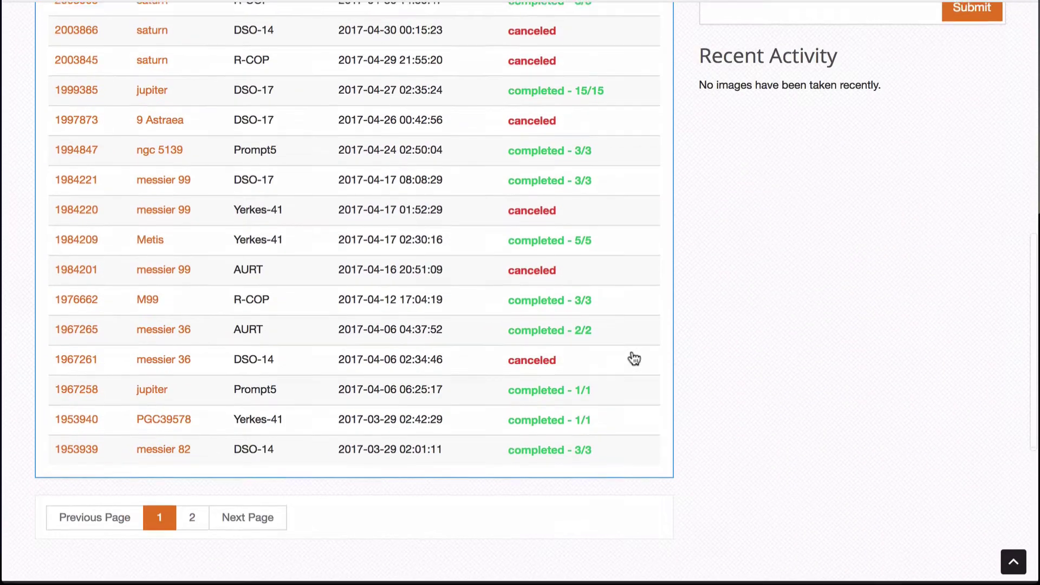
scroll(633, 357, "up", 6)
scroll(634, 357, "up", 6)
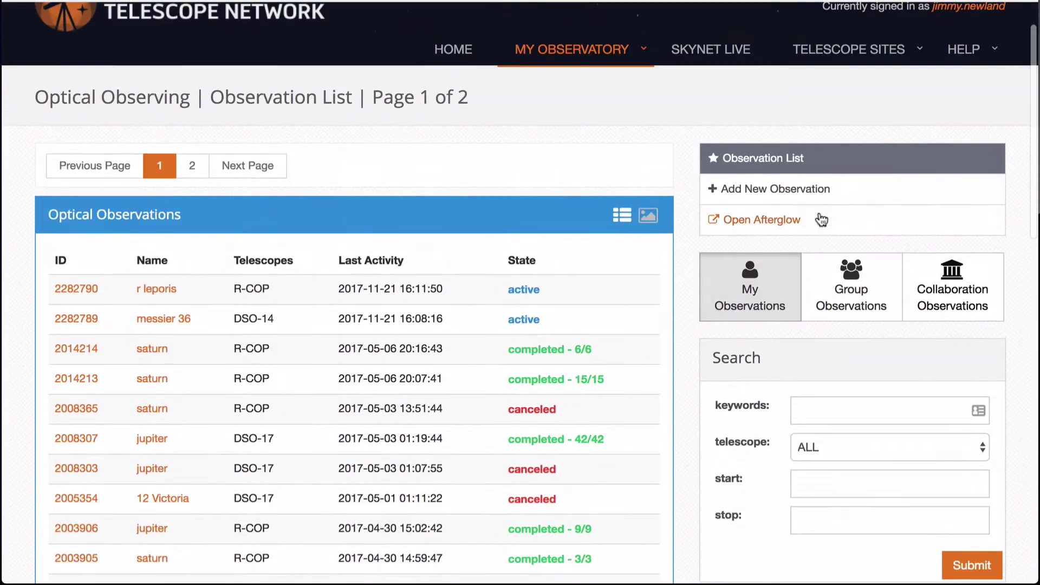
left_click(794, 197)
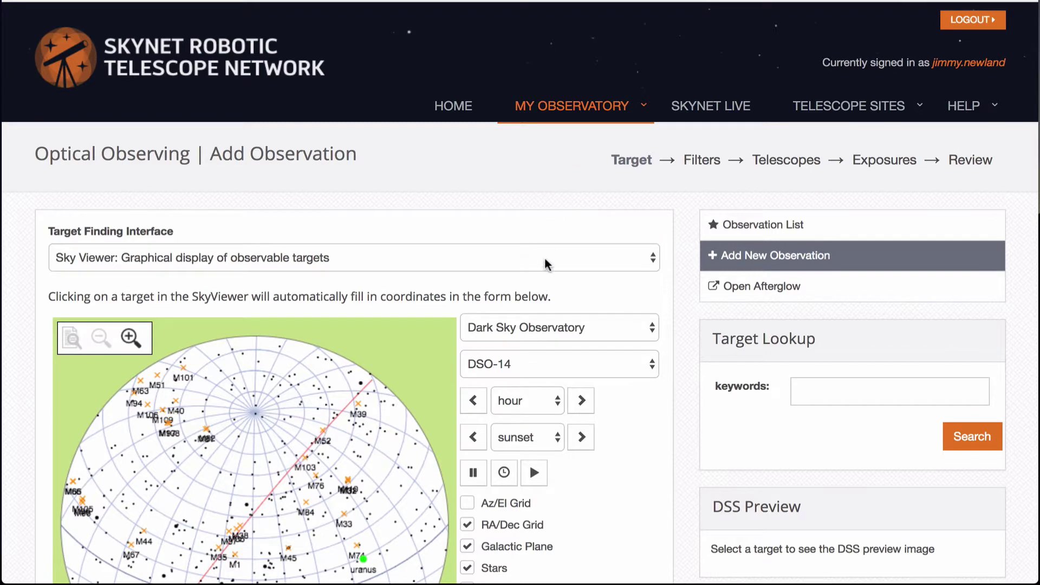
scroll(546, 263, "down", 2)
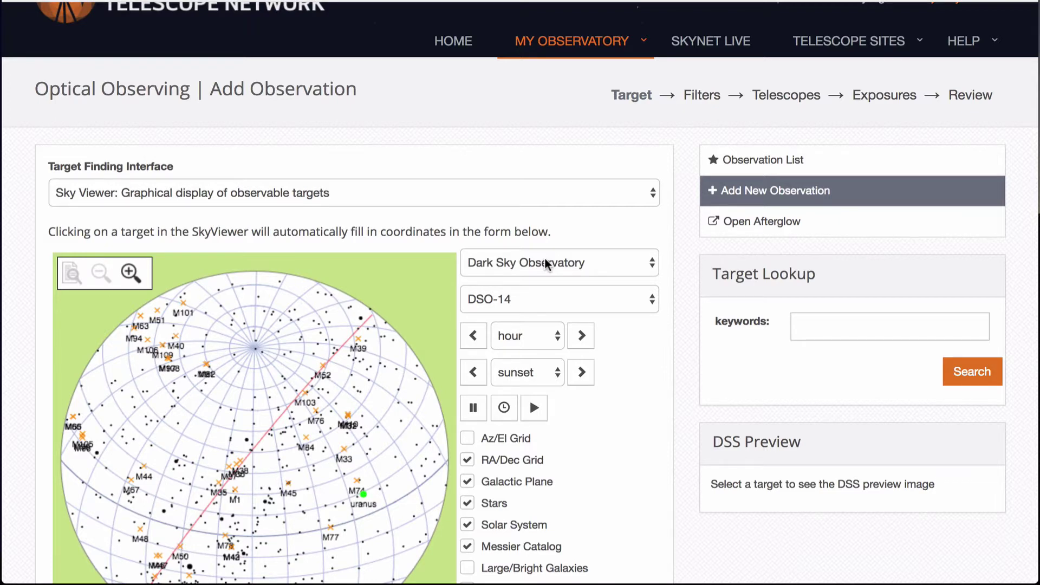
scroll(545, 260, "down", 3)
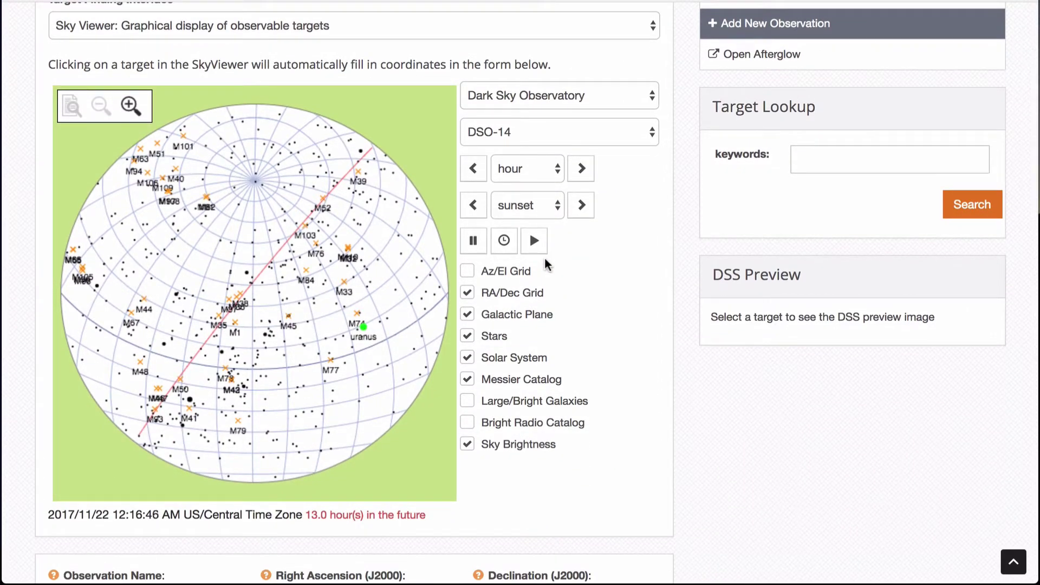
scroll(546, 262, "up", 3)
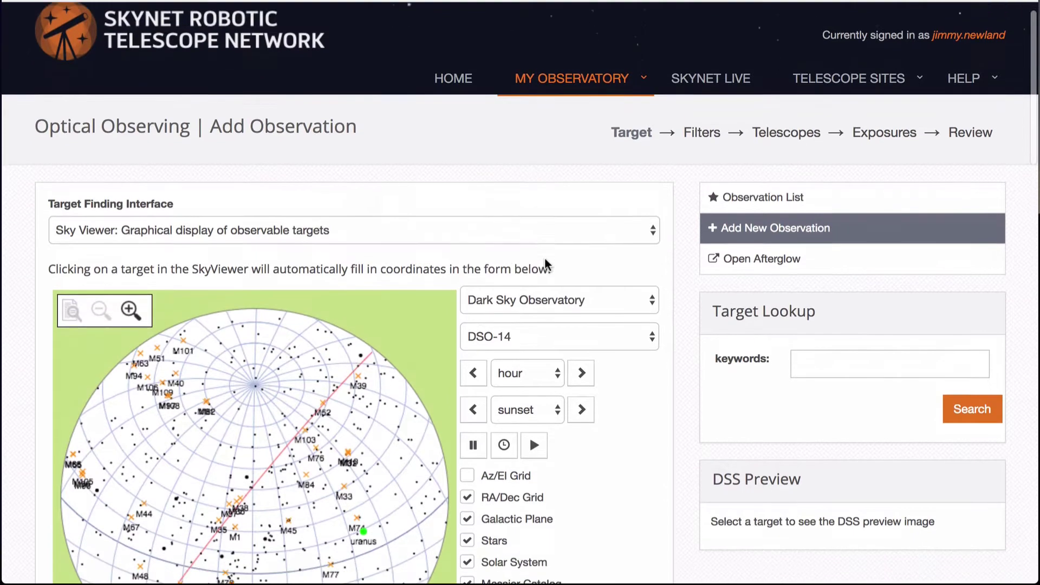
scroll(545, 264, "down", 1)
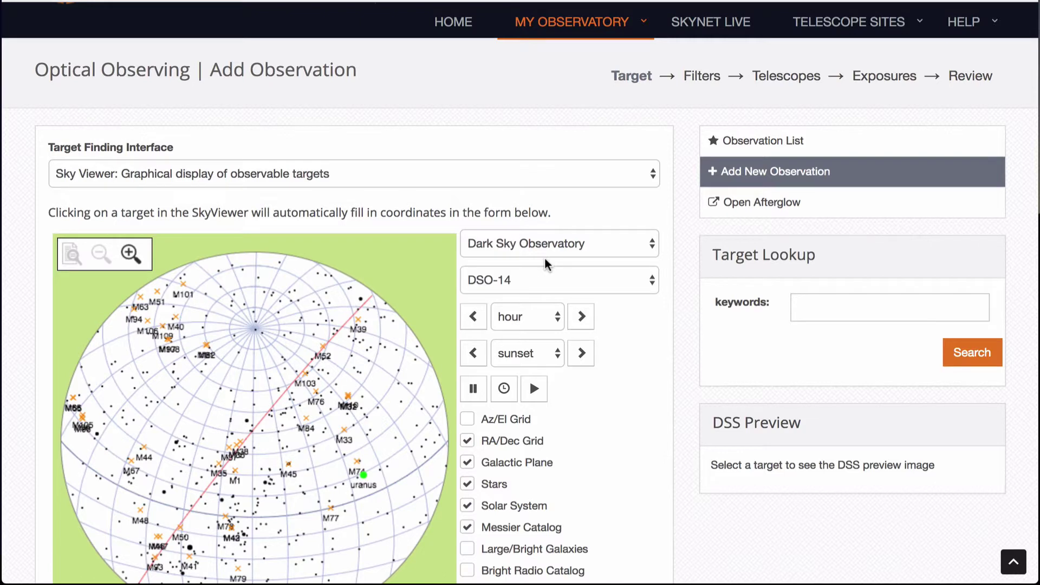
left_click(553, 245)
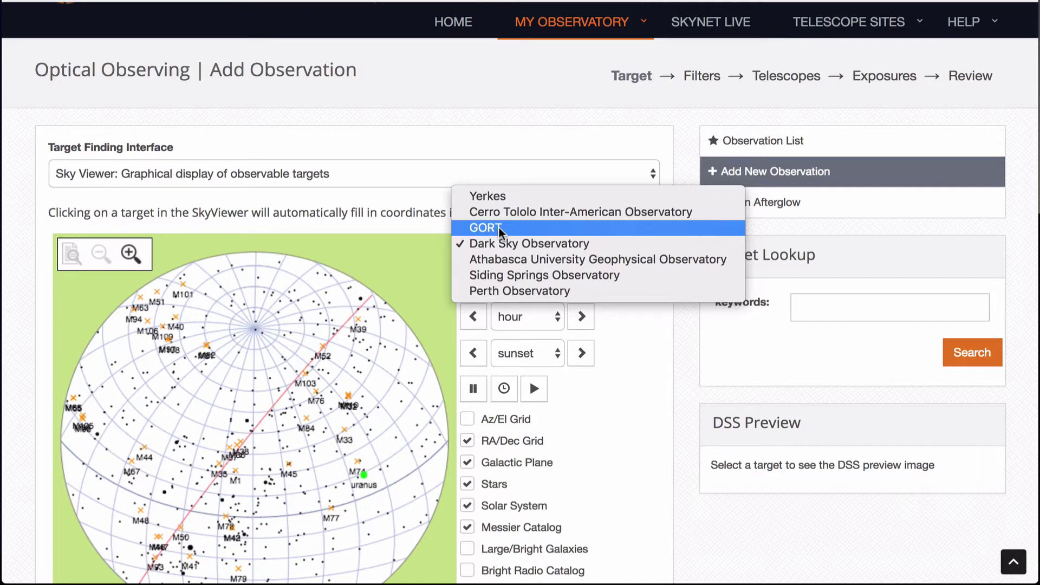
Keep Dark Sky Observatory and search Target Lookup for 'owl cluster'
left_click(426, 225)
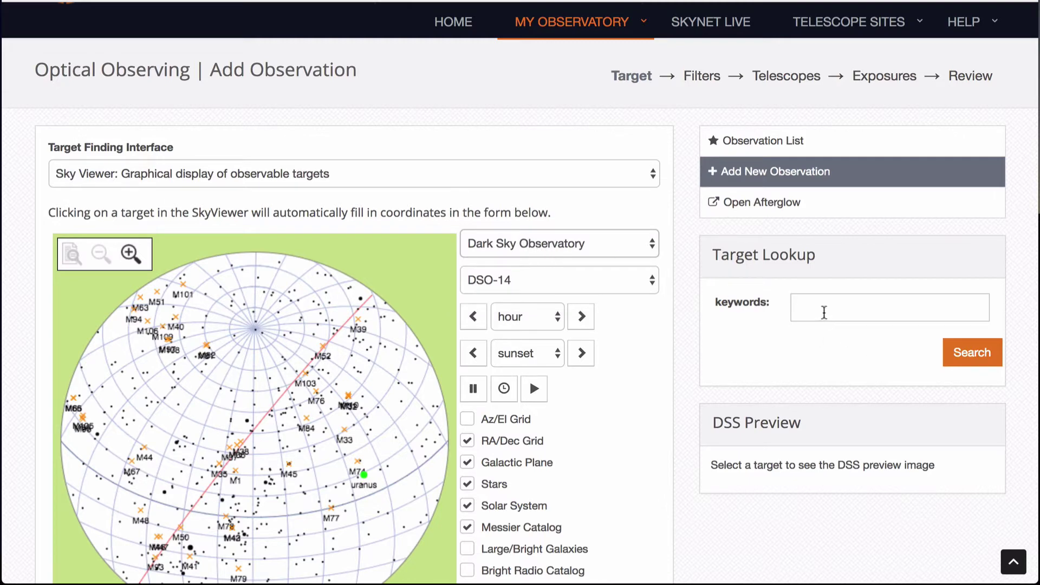
left_click(823, 313)
type("owl ")
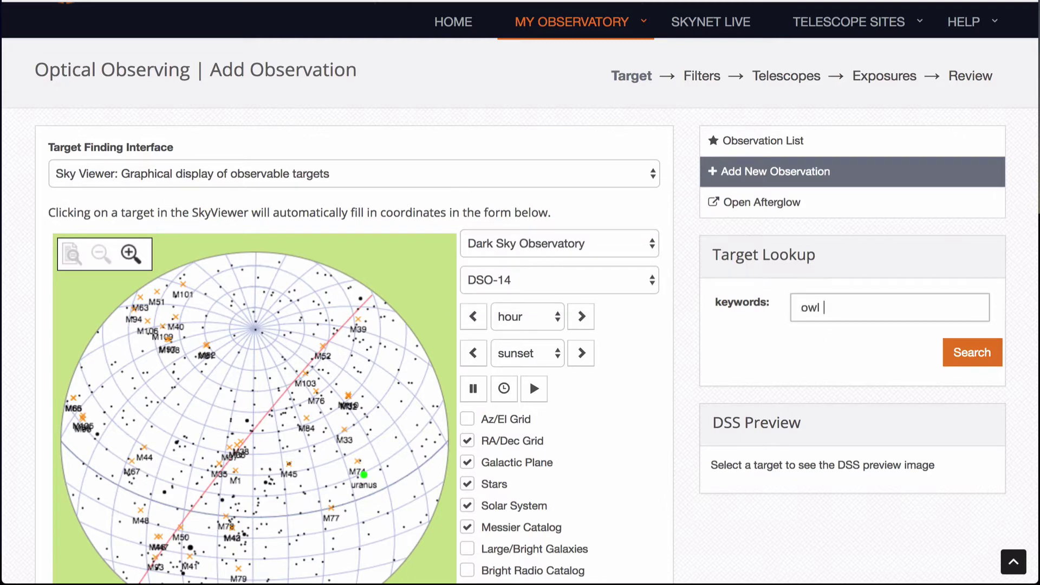
type("cluster")
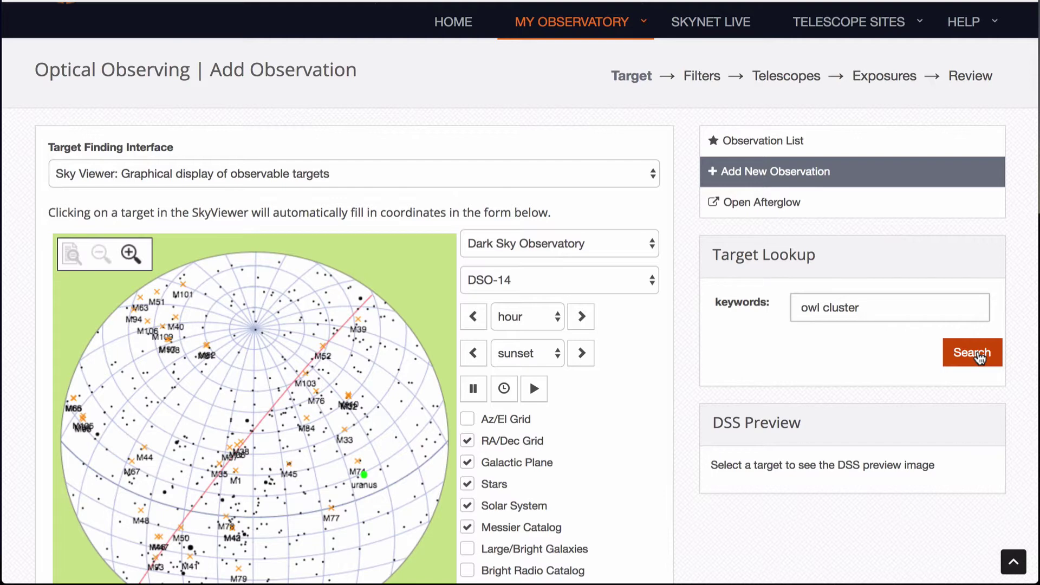
left_click(978, 353)
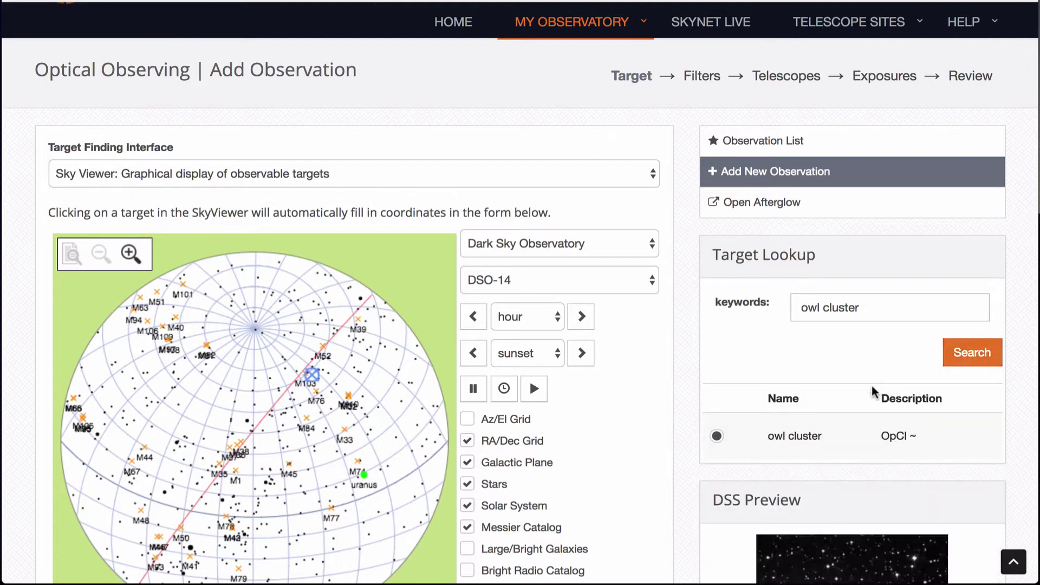
scroll(877, 386, "down", 3)
left_click(558, 77)
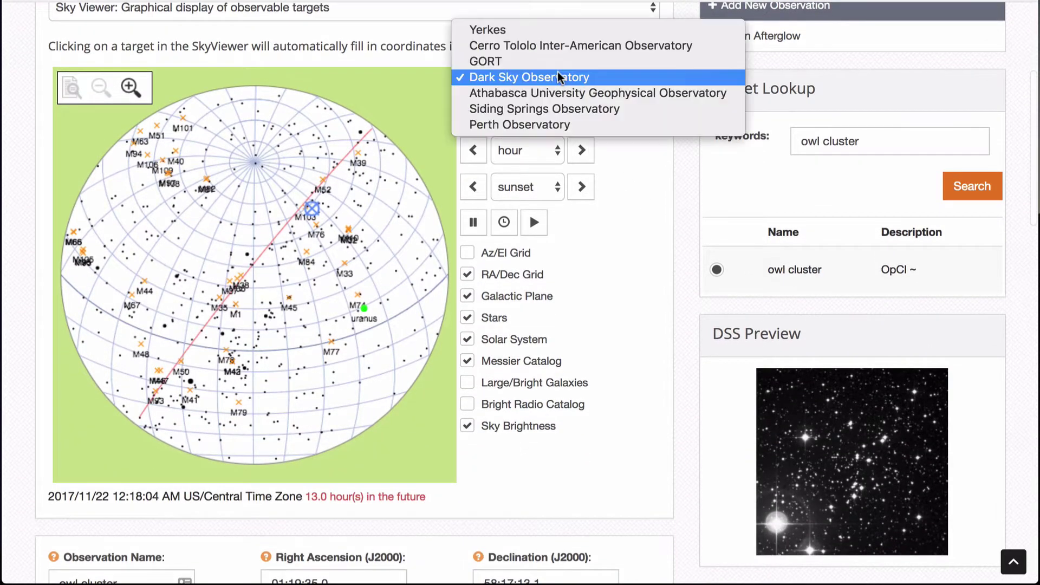
left_click(548, 78)
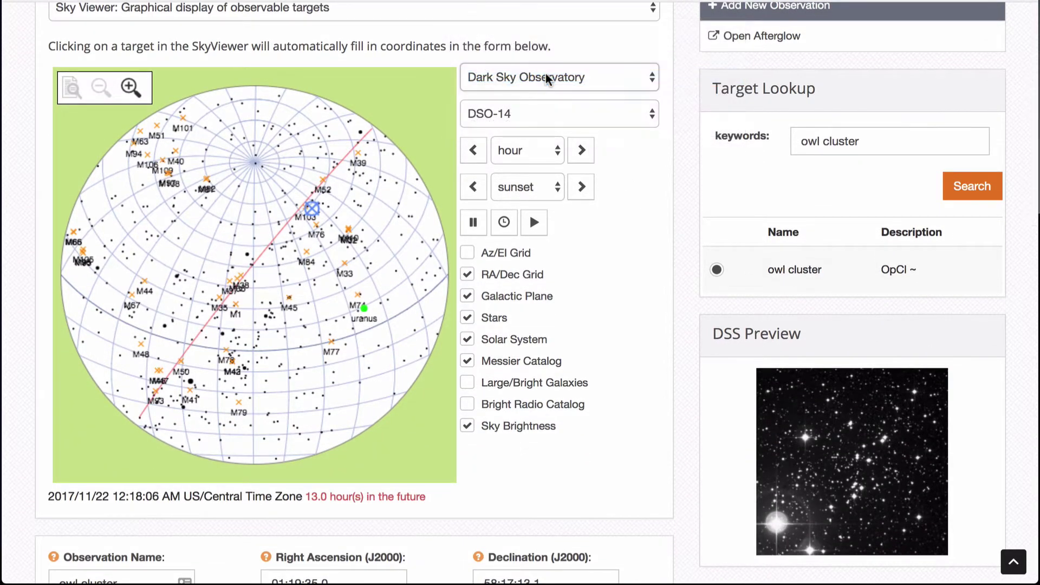
scroll(548, 78, "up", 5)
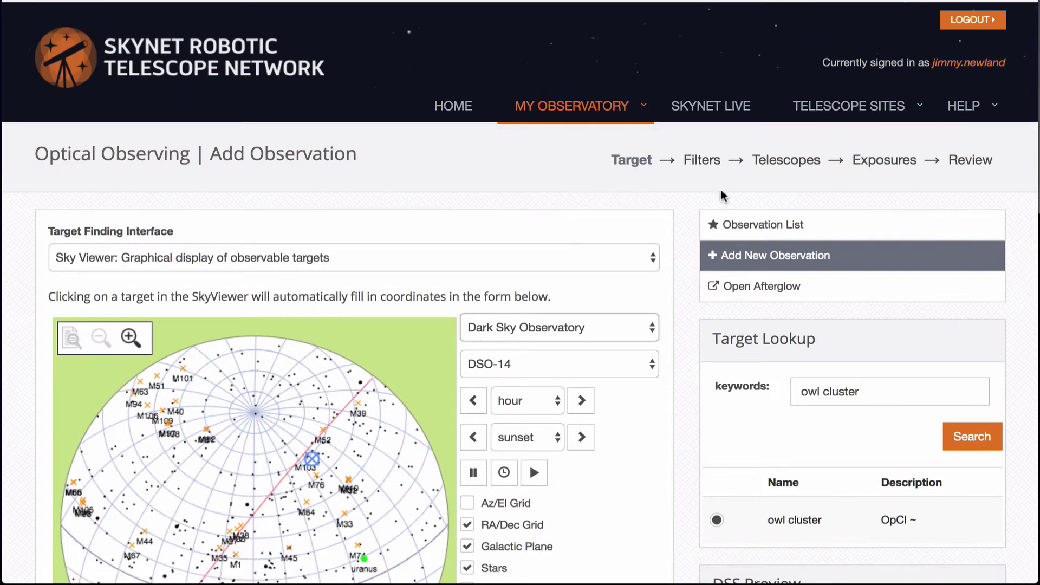
left_click(828, 106)
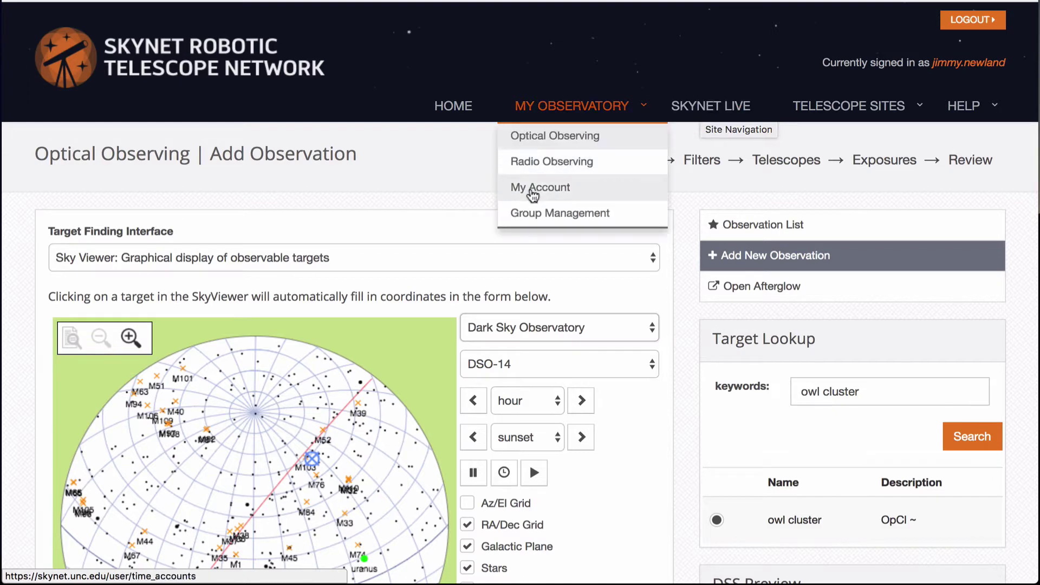
scroll(443, 230, "down", 1)
scroll(443, 230, "down", 4)
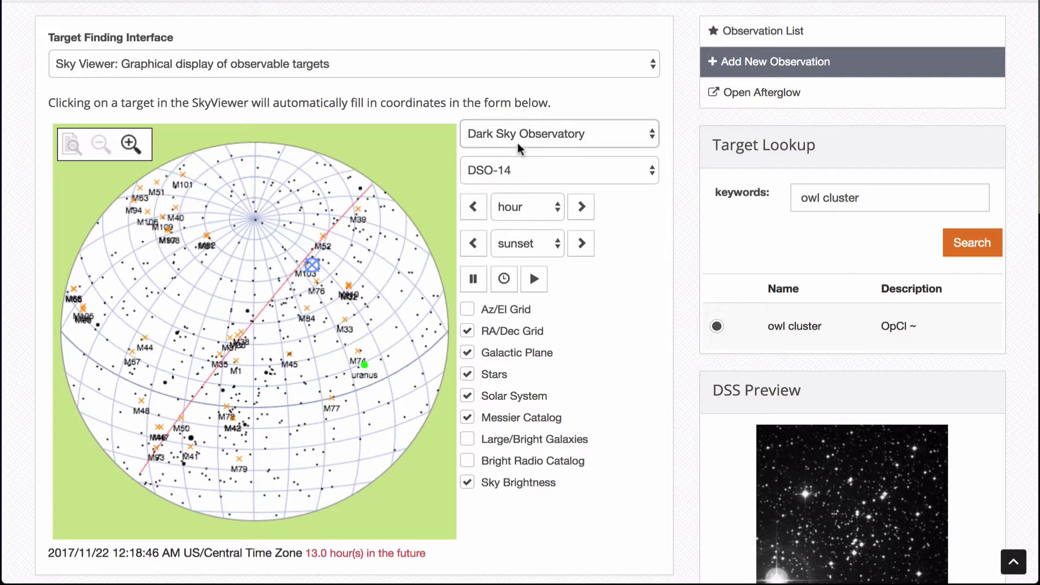
Set the sky map time to the 11/21 sunset, keeping sunset as reference
left_click(529, 242)
left_click(558, 249)
left_click(581, 243)
left_click(465, 245)
left_click(473, 243)
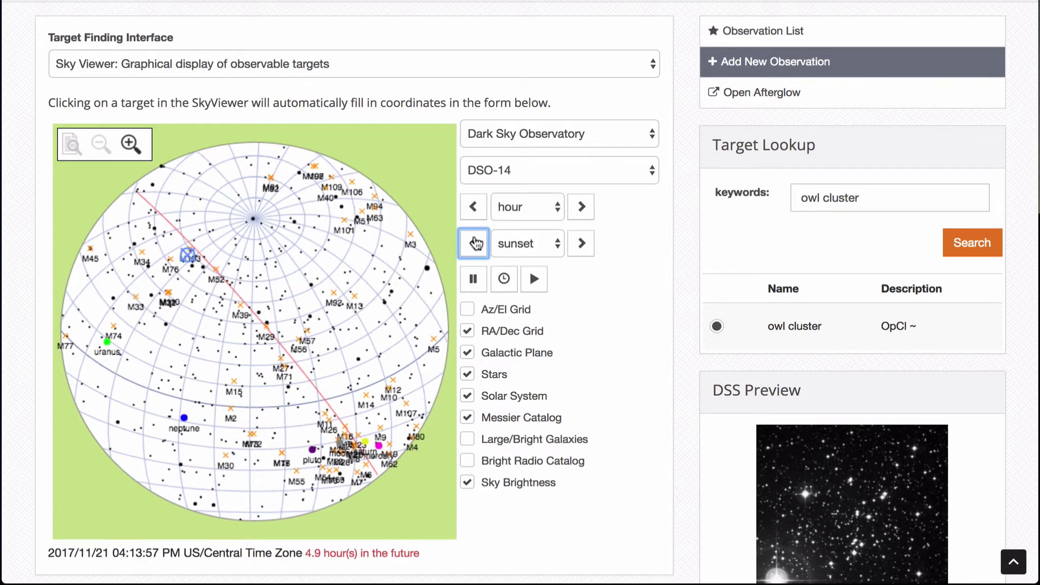
Step the sky map time to 2017/11/21 06:14 PM, 6.9 hours ahead
scroll(606, 378, "down", 3)
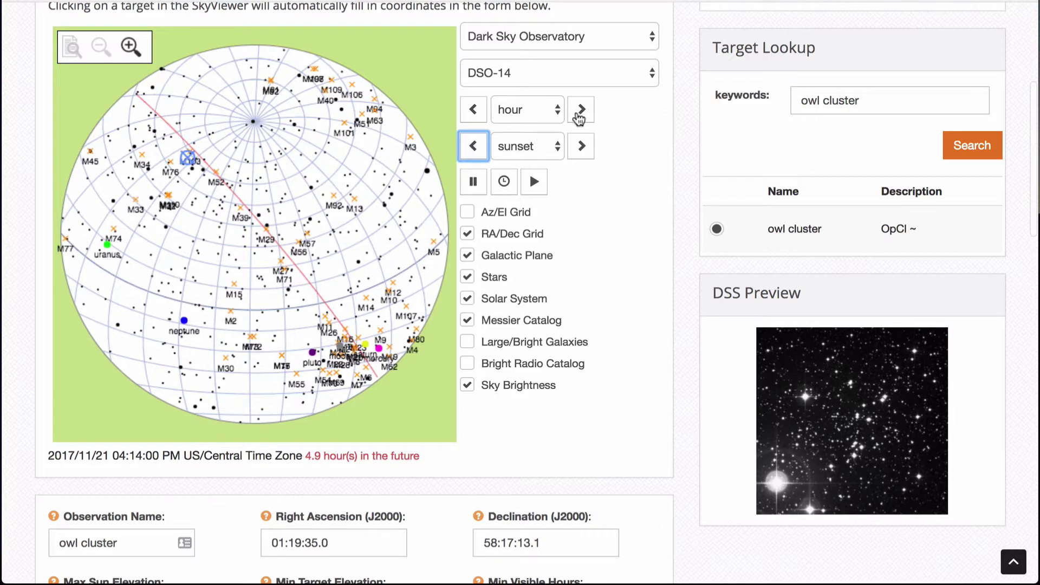
left_click(580, 111)
left_click(580, 112)
left_click(580, 111)
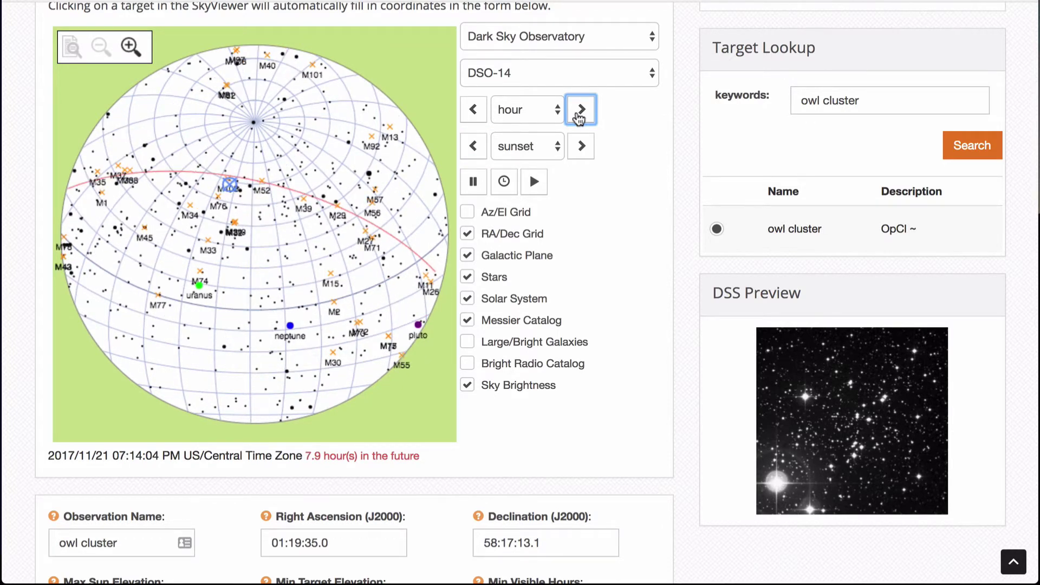
left_click(472, 111)
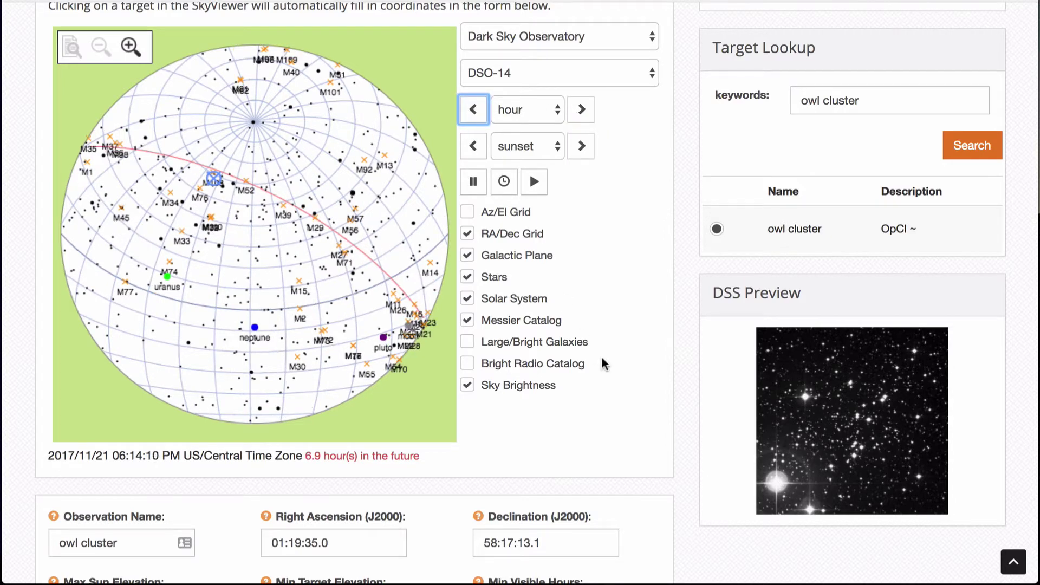
scroll(604, 364, "down", 1)
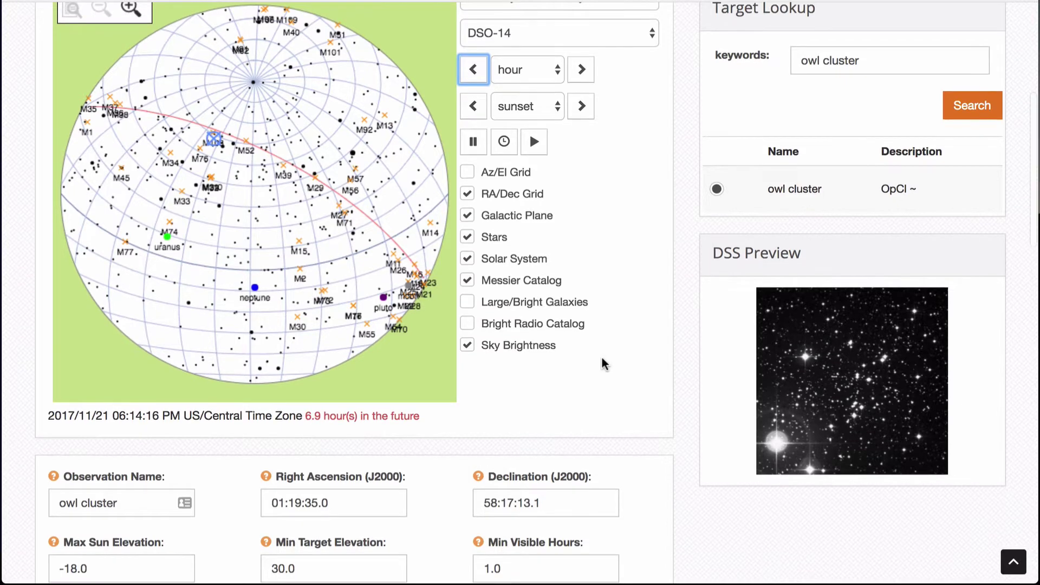
scroll(605, 364, "down", 1)
scroll(604, 363, "down", 1)
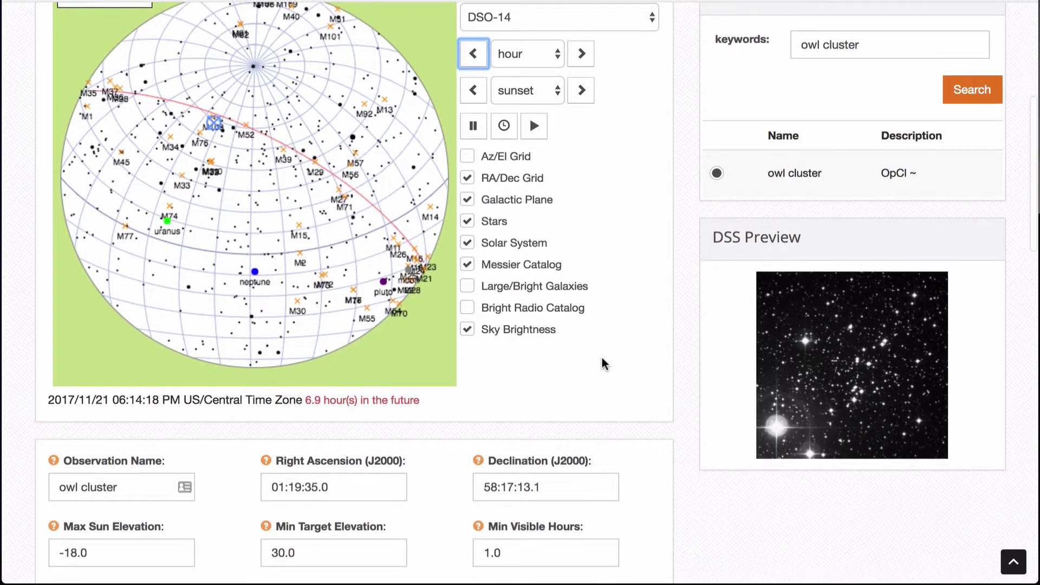
scroll(602, 362, "down", 3)
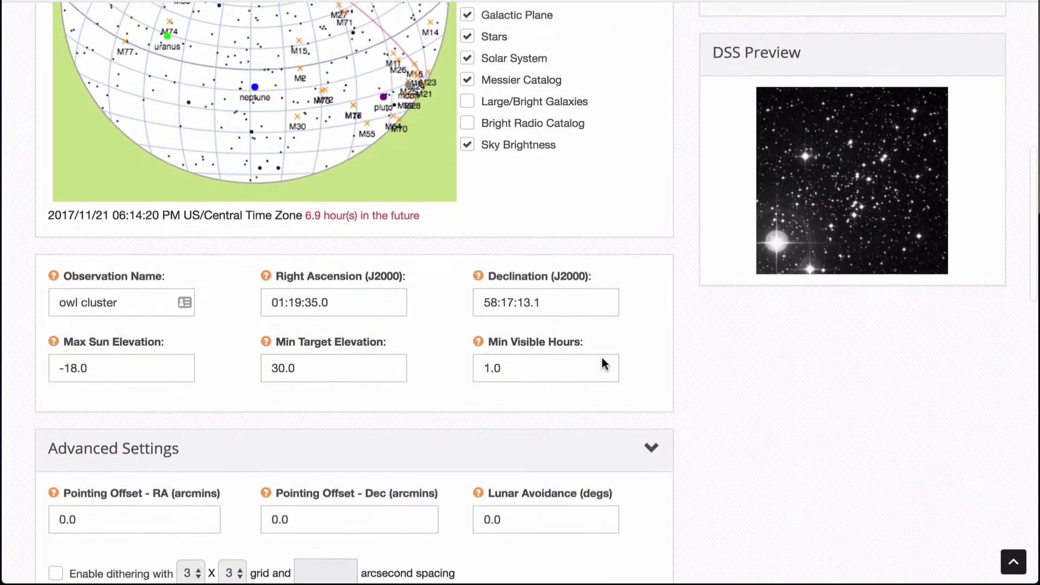
scroll(604, 363, "down", 3)
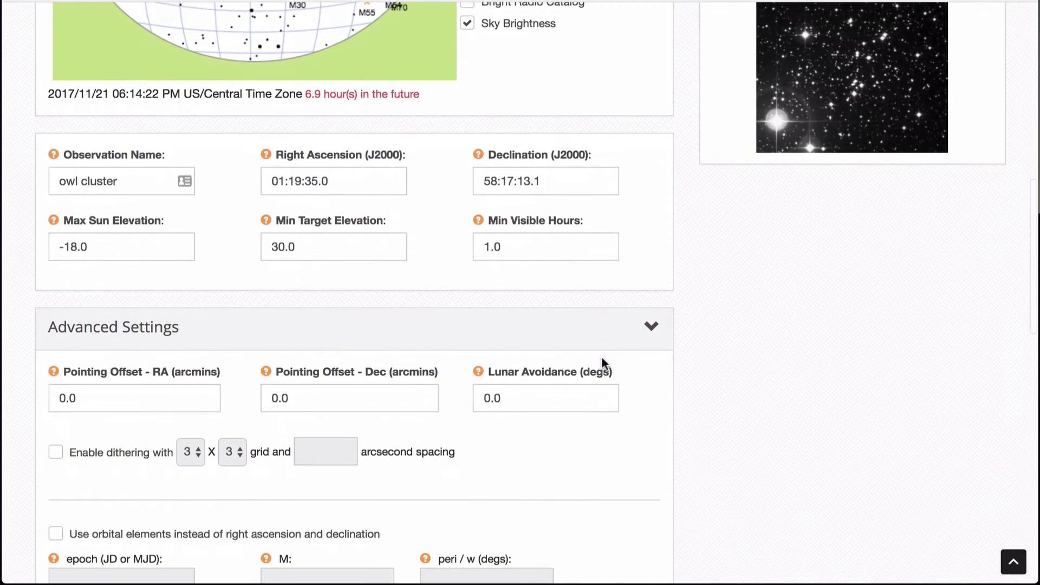
scroll(603, 357, "down", 10)
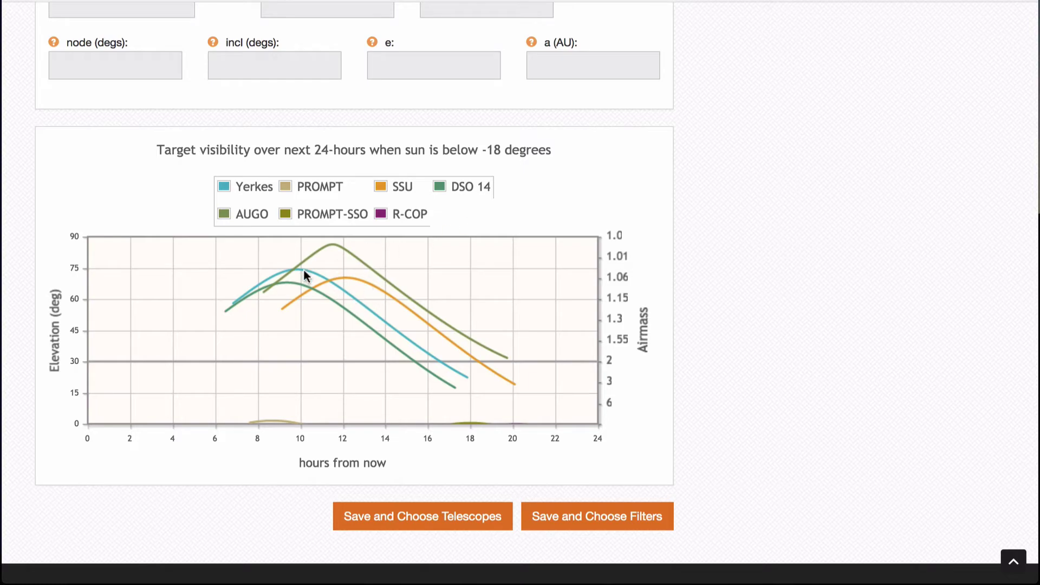
scroll(377, 294, "up", 10)
scroll(377, 295, "down", 1)
scroll(378, 299, "down", 10)
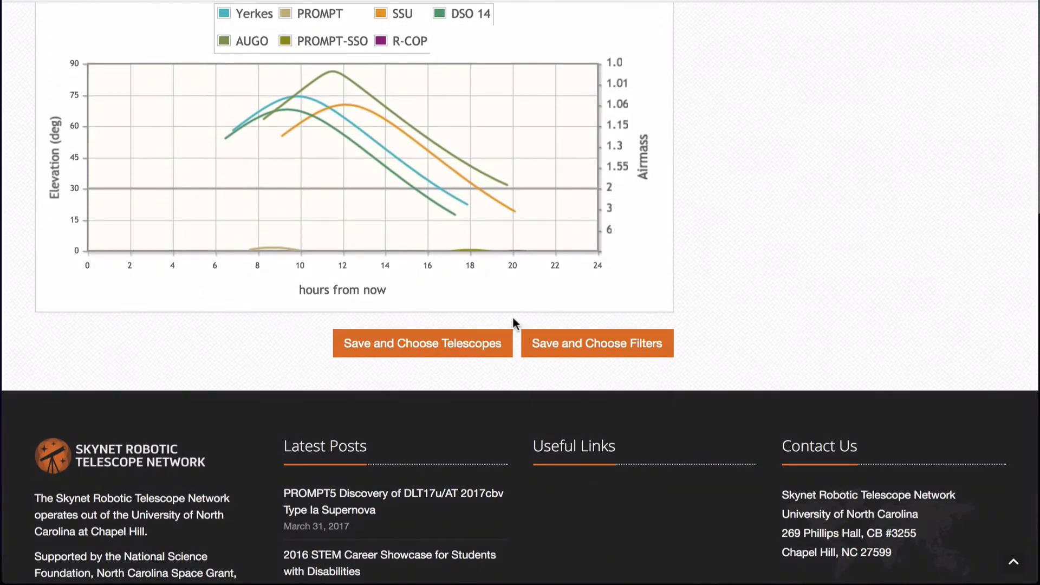
Save the owl cluster target and select DSO-14 as the observing telescope
left_click(440, 345)
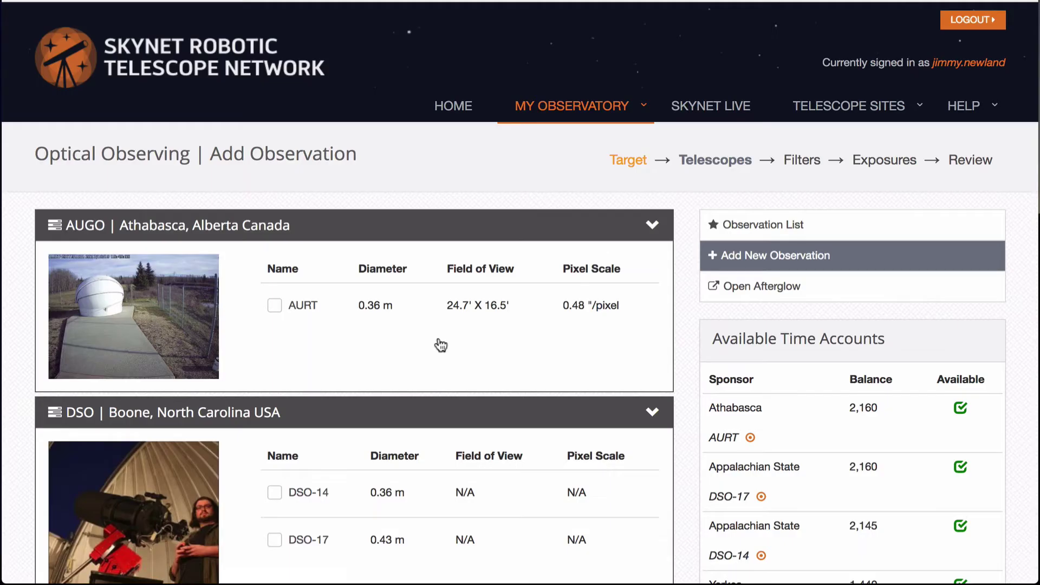
scroll(440, 345, "down", 7)
left_click(275, 135)
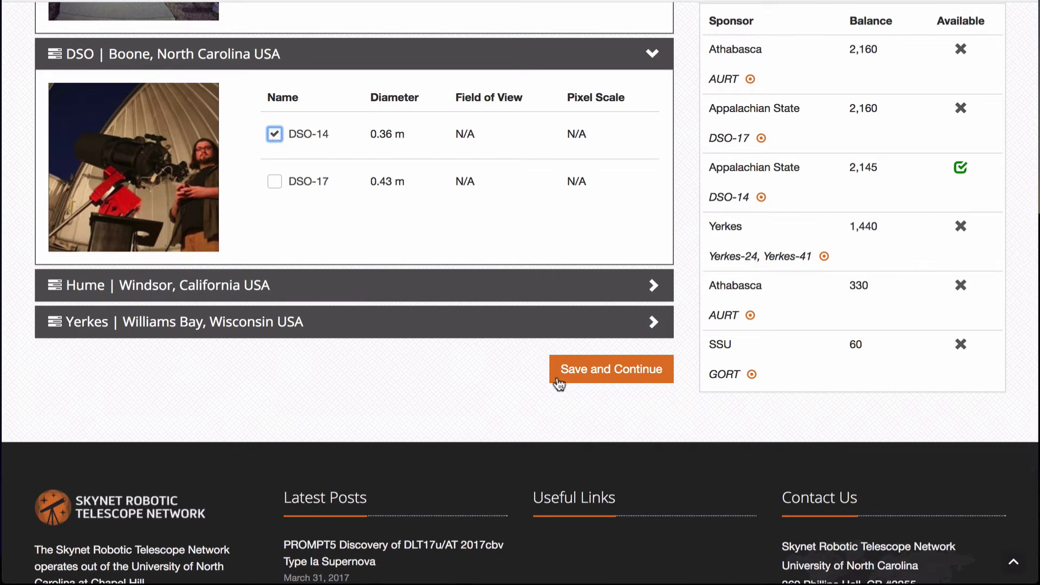
left_click(626, 382)
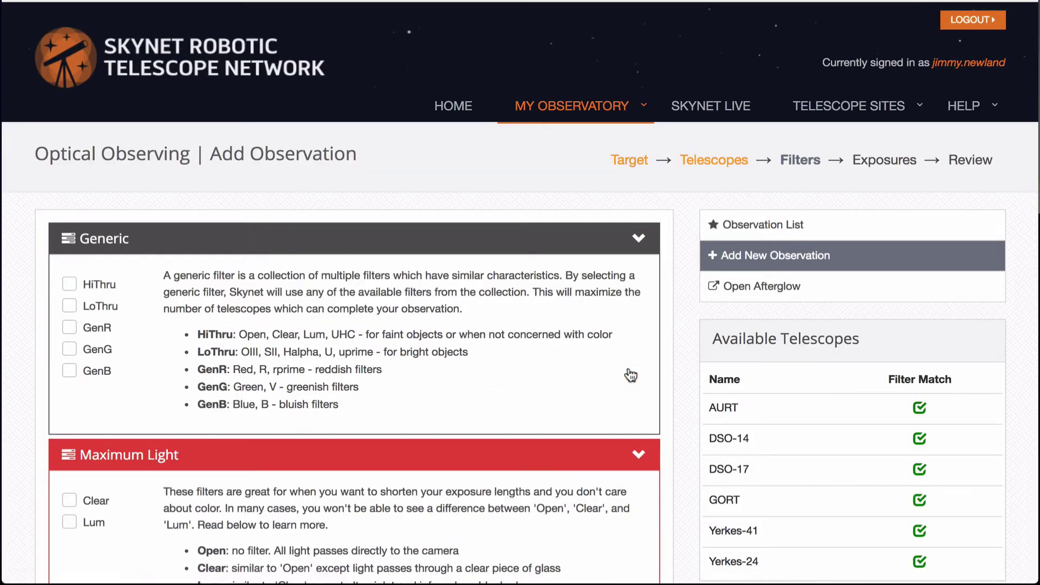
Tick the GenR and GenG generic filters so GenR, GenG and GenB are selected
scroll(631, 375, "down", 4)
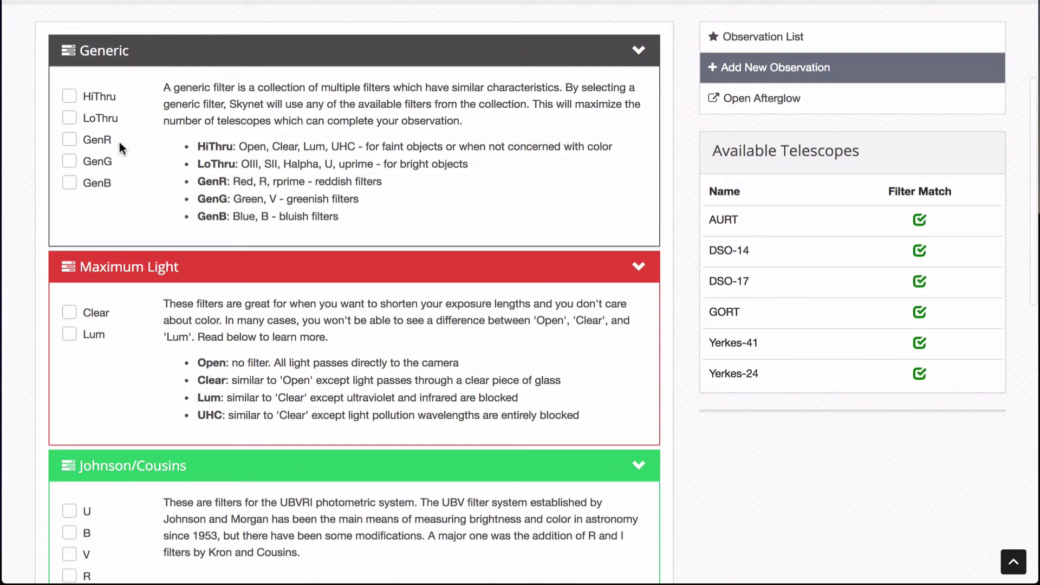
left_click(69, 140)
left_click(69, 162)
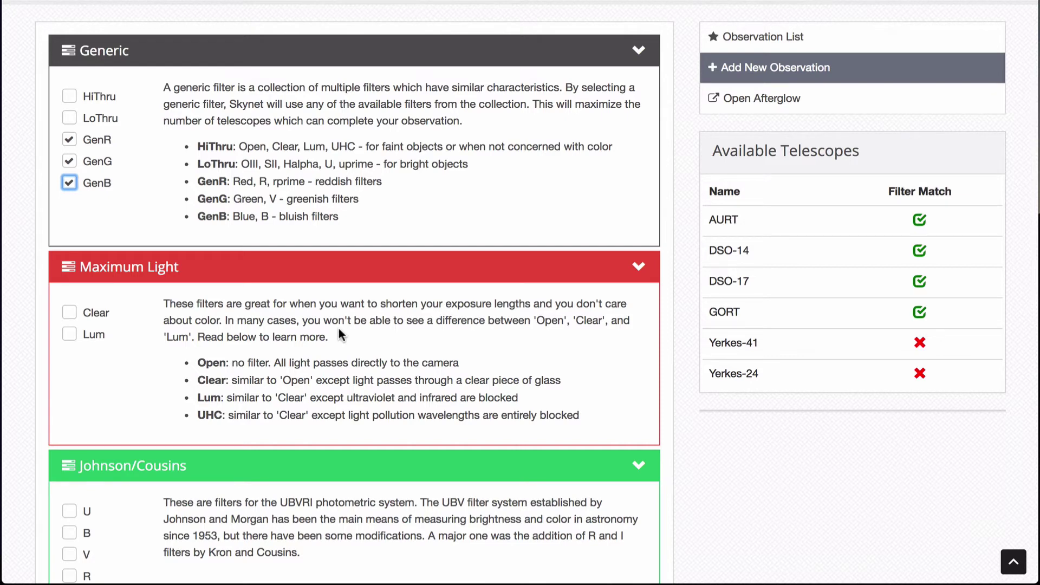
scroll(339, 328, "down", 8)
scroll(339, 328, "up", 9)
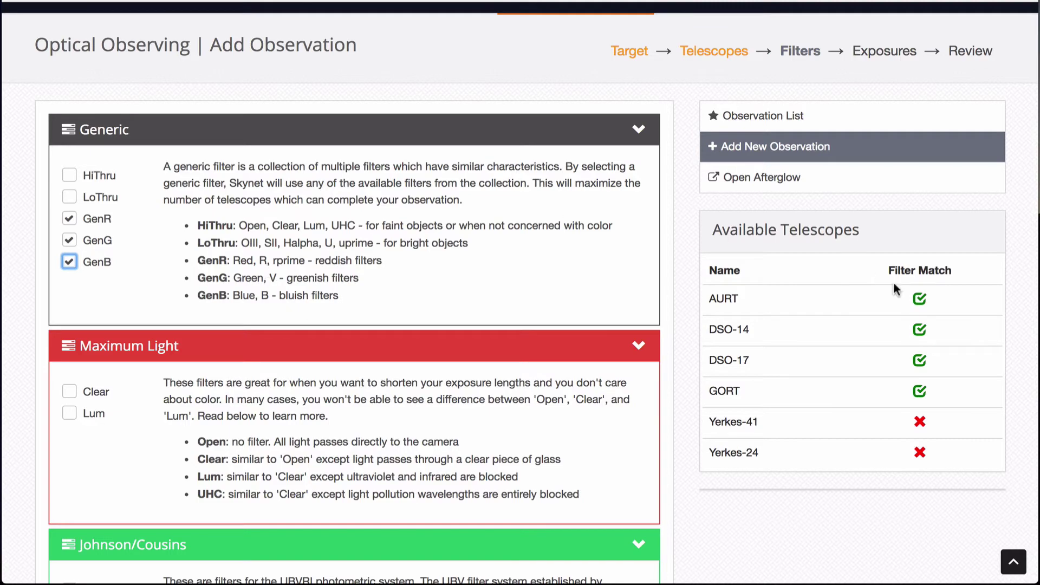
scroll(540, 348, "down", 6)
scroll(539, 349, "down", 8)
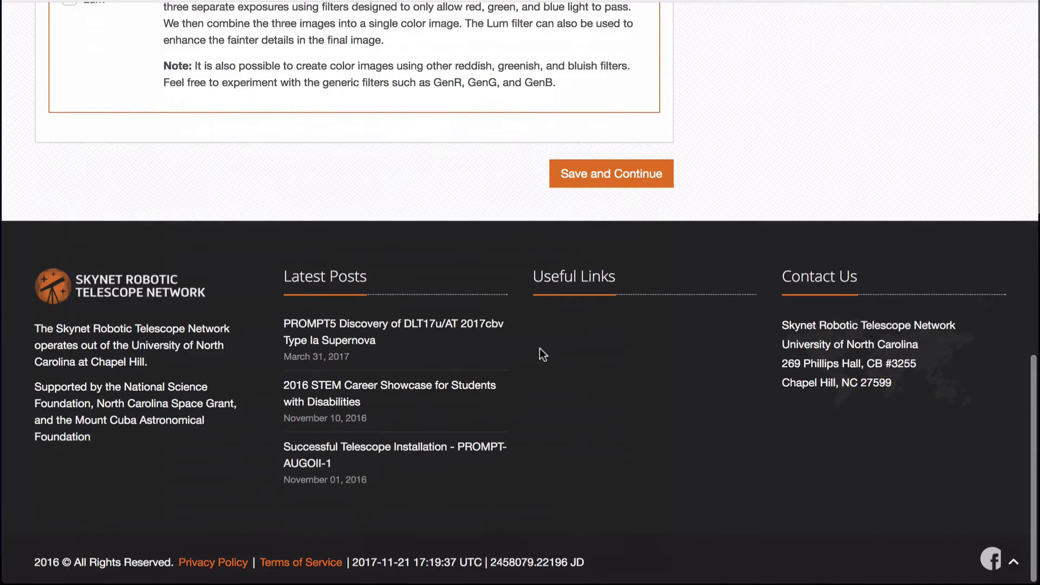
Save the filters and set one exposure each for GenR, GenG and GenB
left_click(628, 183)
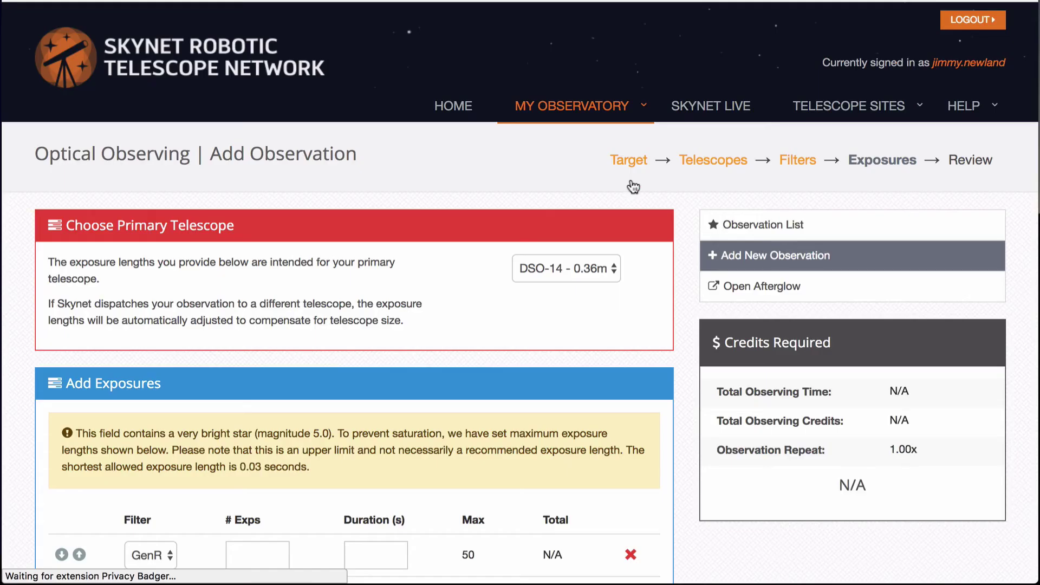
scroll(415, 282, "down", 4)
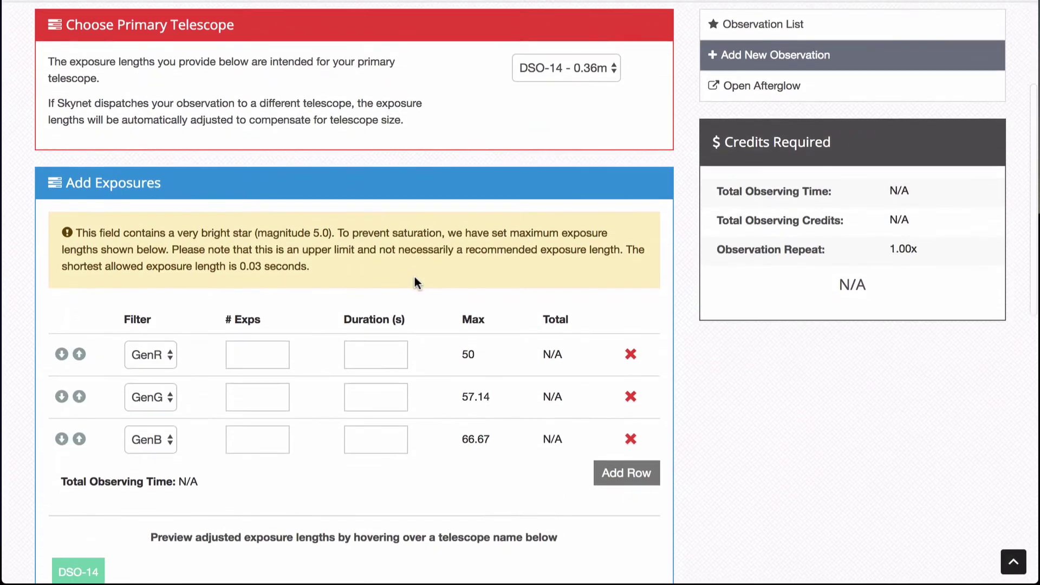
scroll(414, 278, "down", 2)
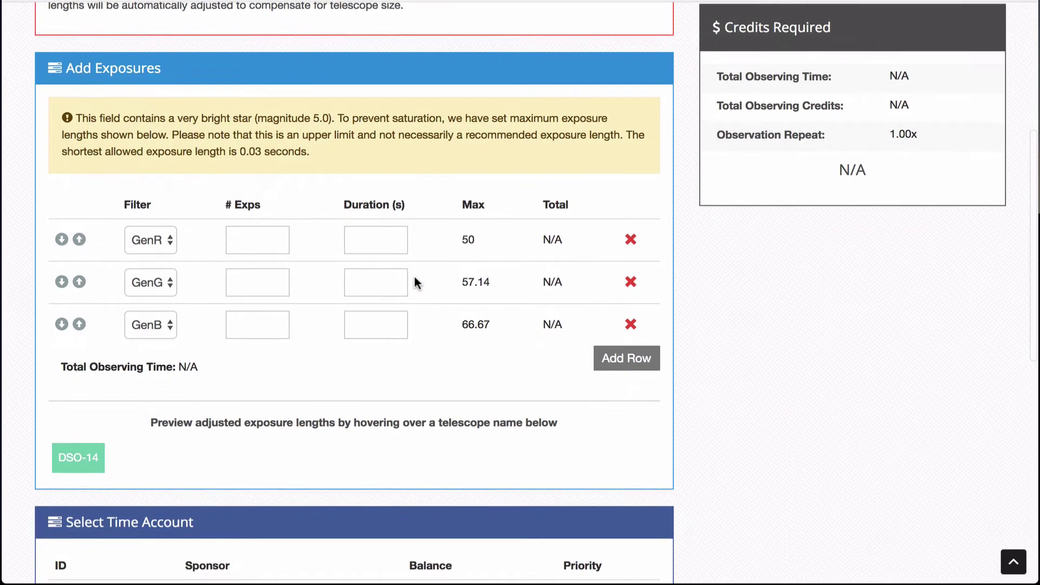
left_click(251, 225)
type("1")
left_click(250, 274)
type("1")
left_click(251, 318)
type("1")
Set each filter's exposure duration to 1 second, totalling 3.0 s and 3 credits
left_click(394, 225)
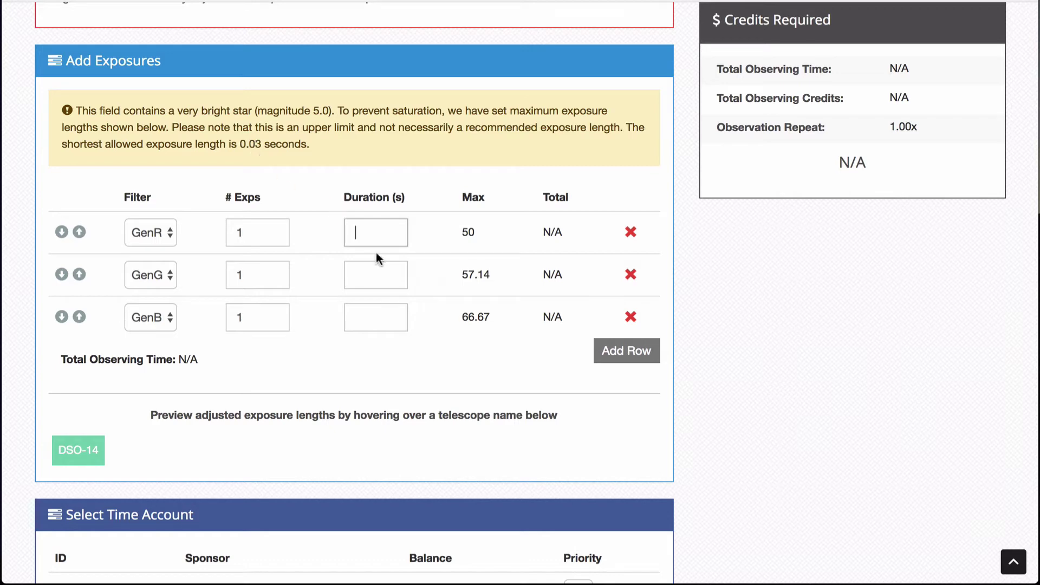
type("1")
left_click(372, 277)
type("1")
left_click(368, 315)
type("1")
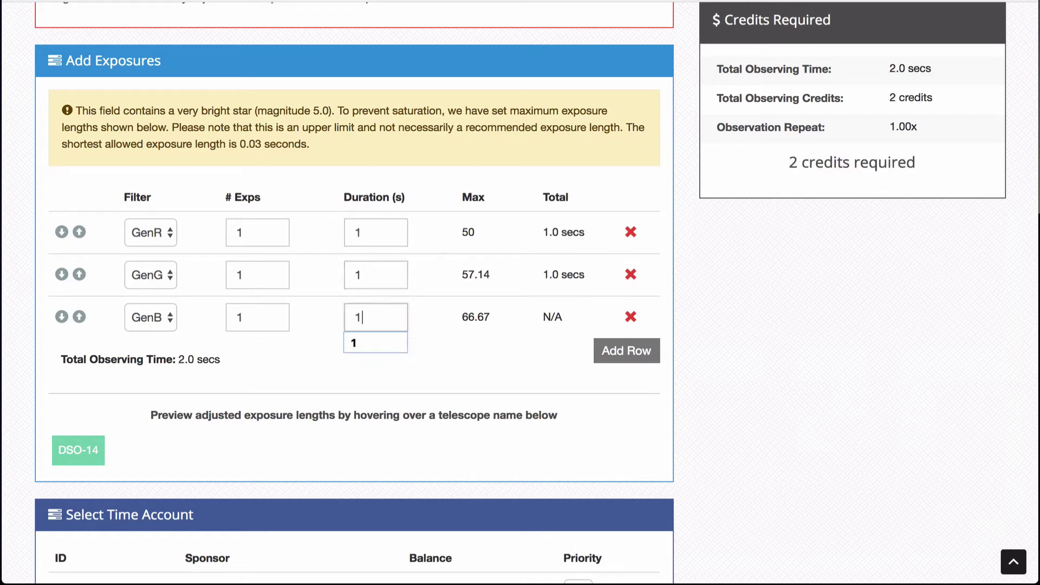
left_click(383, 271)
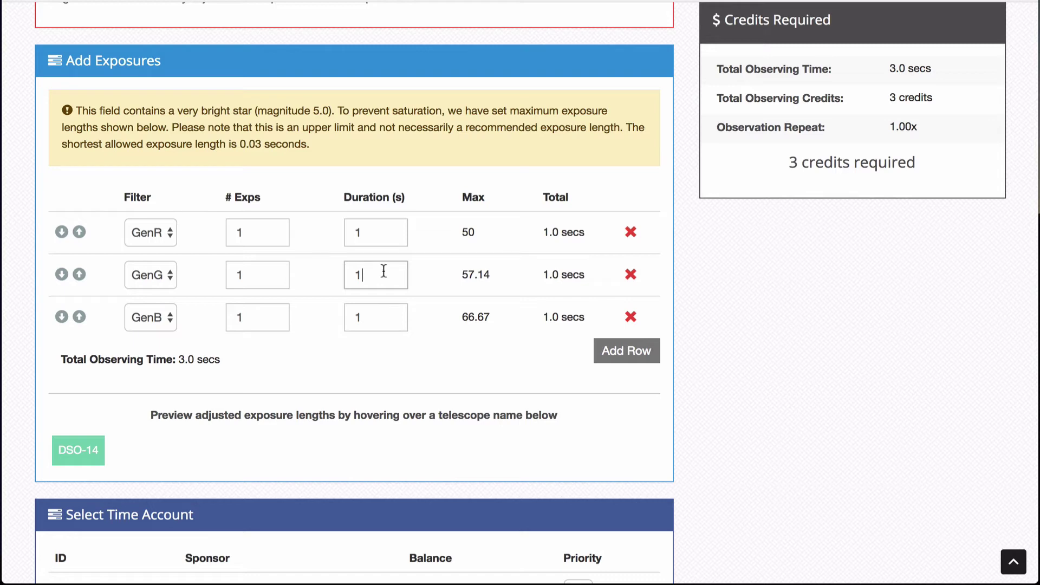
Save the 1-second GenR, GenG and GenB exposures and open the Review step
left_click(391, 345)
scroll(391, 344, "down", 3)
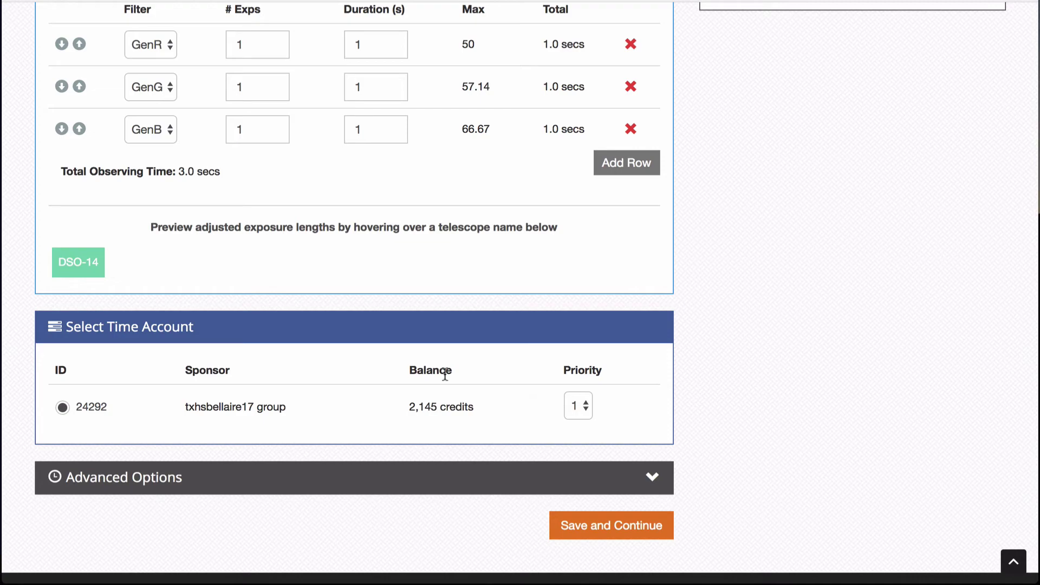
scroll(444, 374, "up", 4)
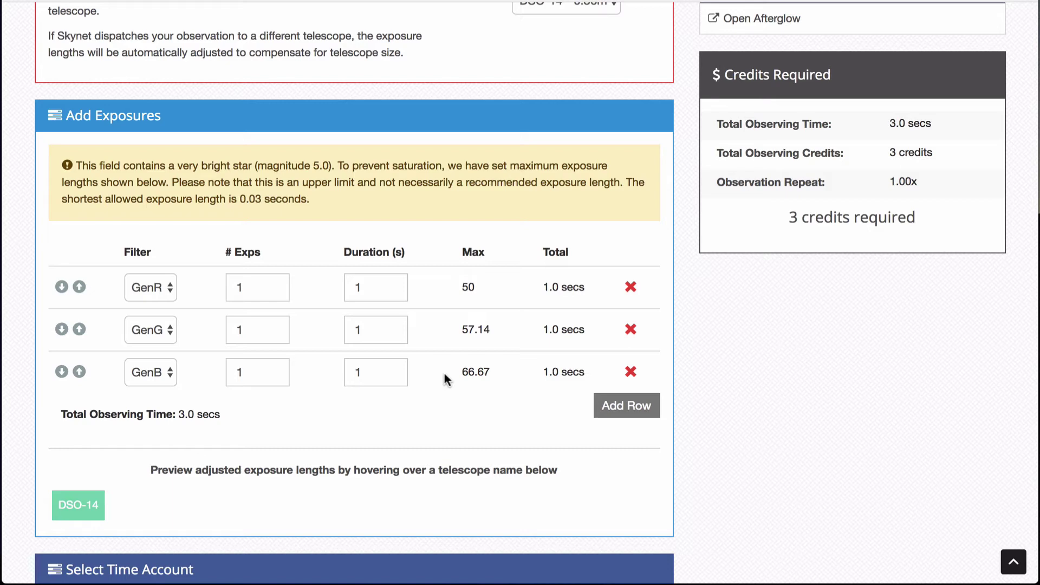
scroll(444, 378, "down", 7)
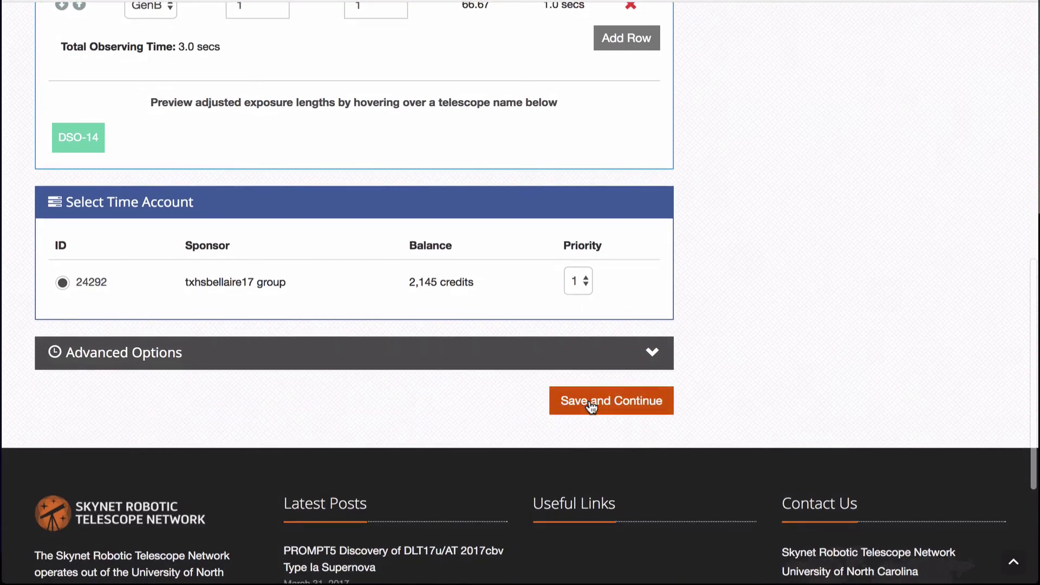
left_click(592, 406)
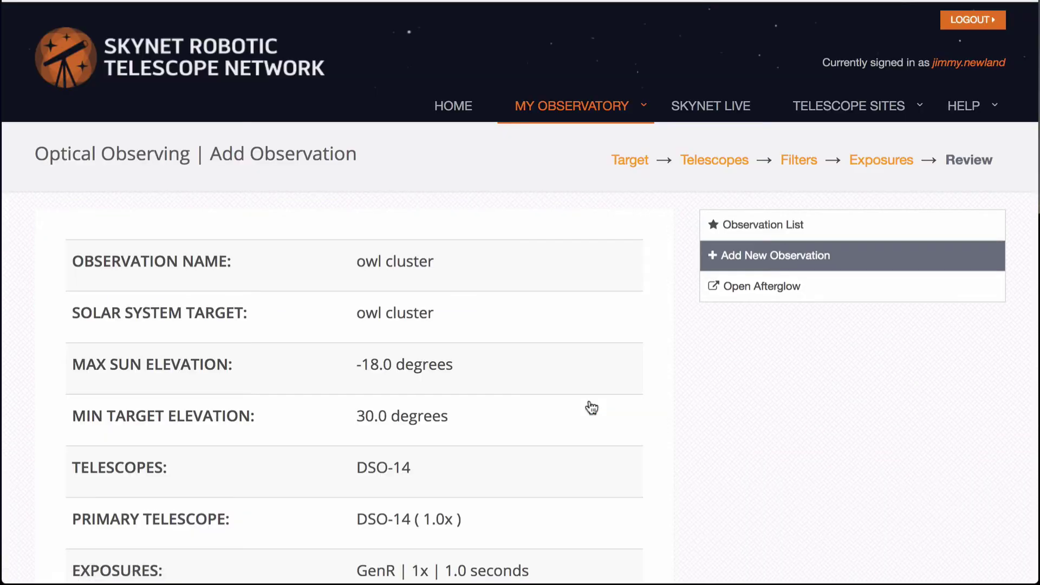
Check the Review page's exposures, time account and 3-credit cost, leaving 2,142 credits
scroll(592, 407, "down", 3)
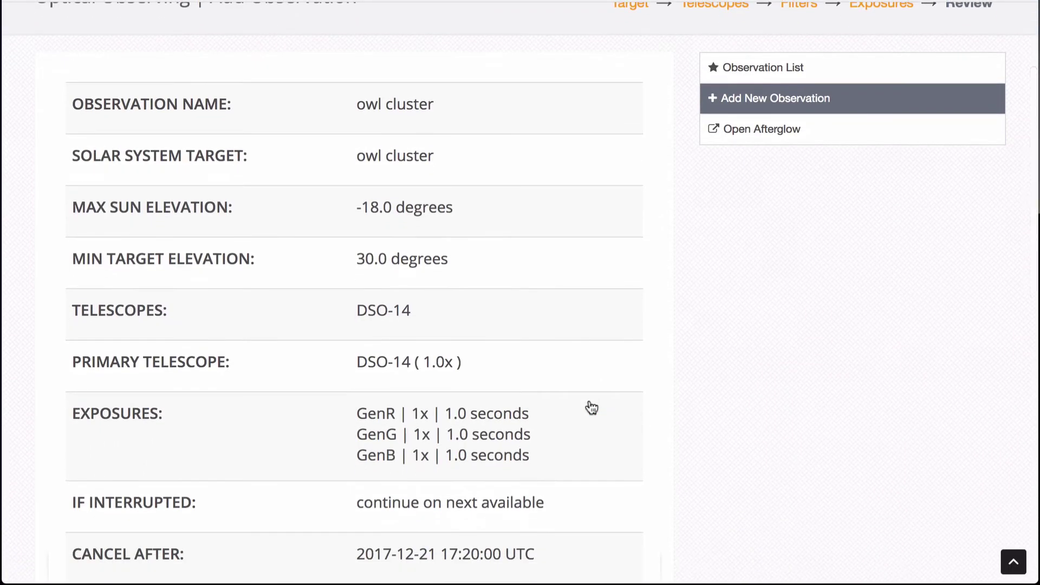
scroll(591, 407, "down", 1)
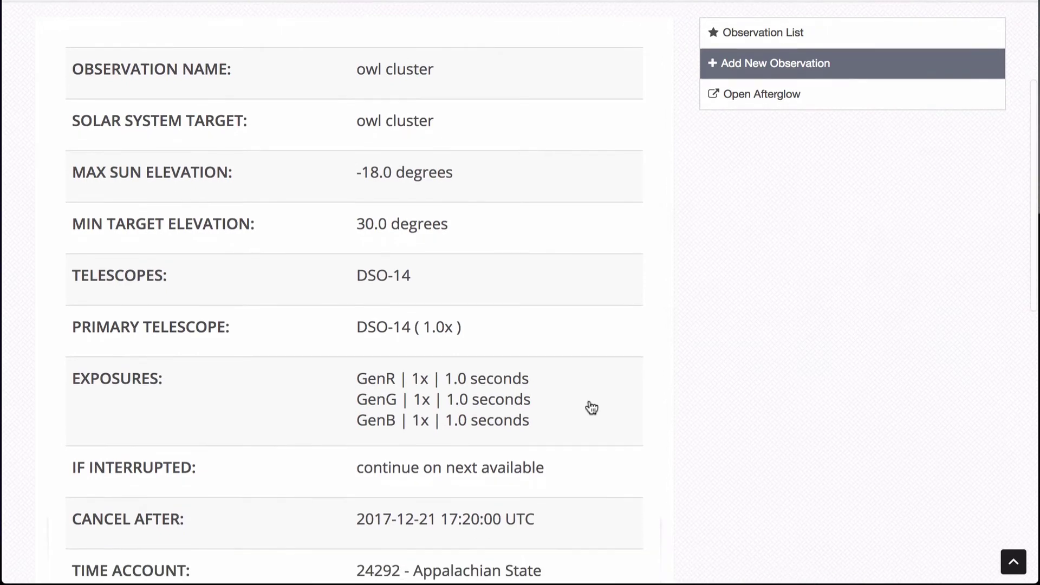
scroll(591, 407, "down", 3)
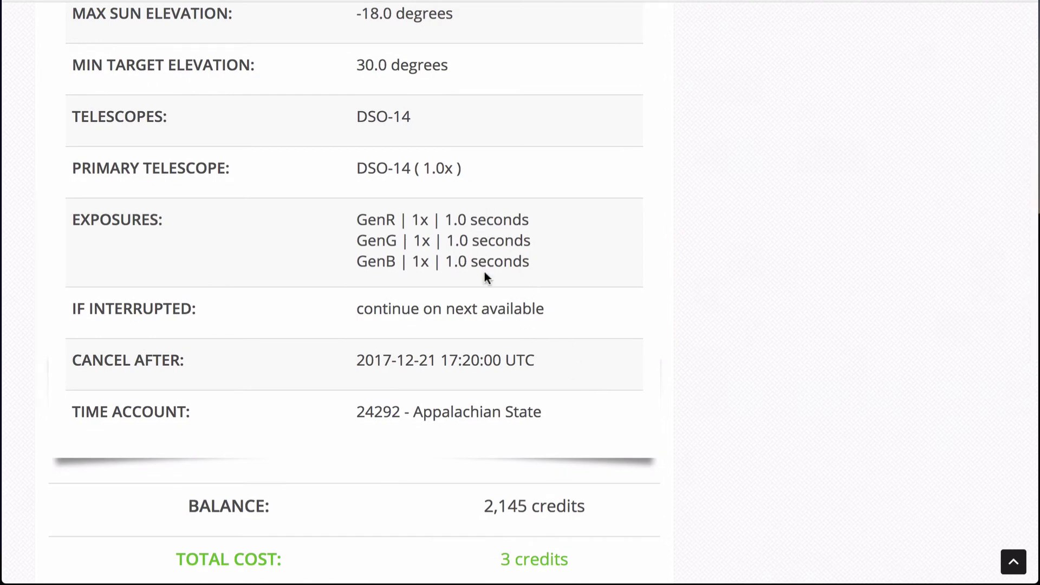
scroll(485, 416, "down", 5)
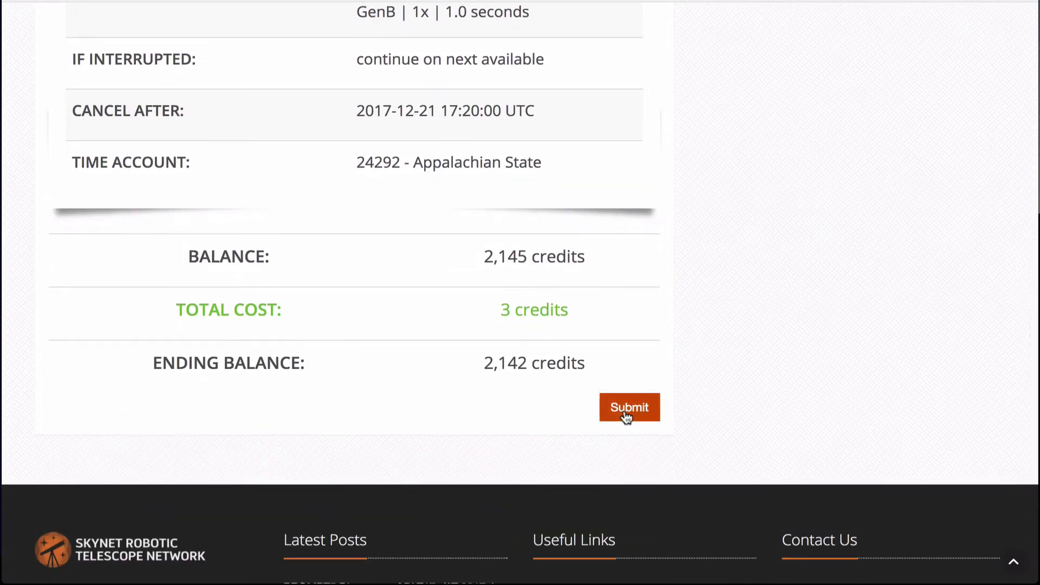
Submit the owl cluster observation so it shows as active on DSO-14
left_click(626, 416)
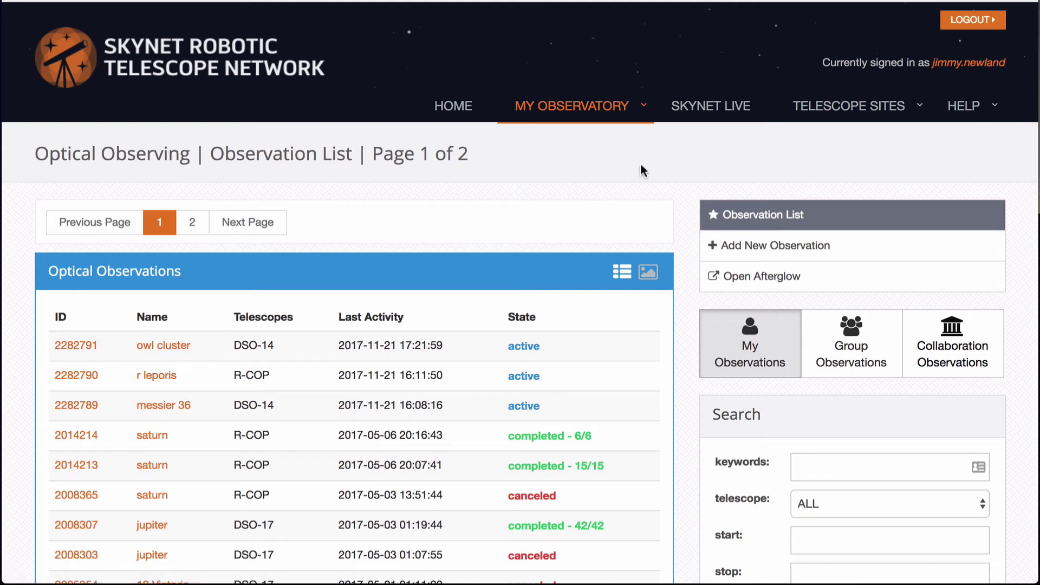
Review the live Telescope Status table, including PROMPT-MO-1 exposing observation 2280262 and DSO-14 idle
left_click(712, 111)
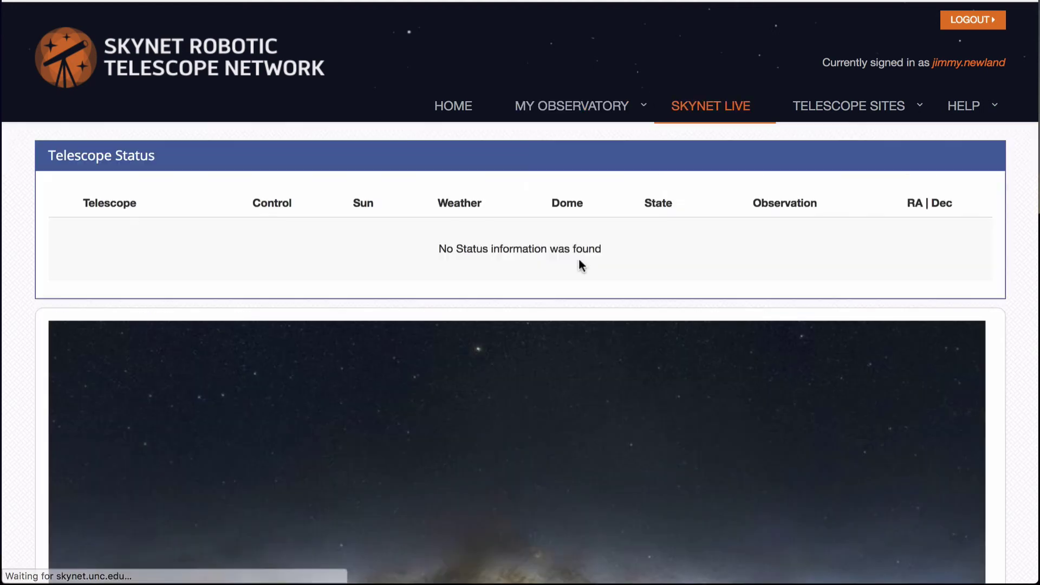
scroll(578, 257, "down", 4)
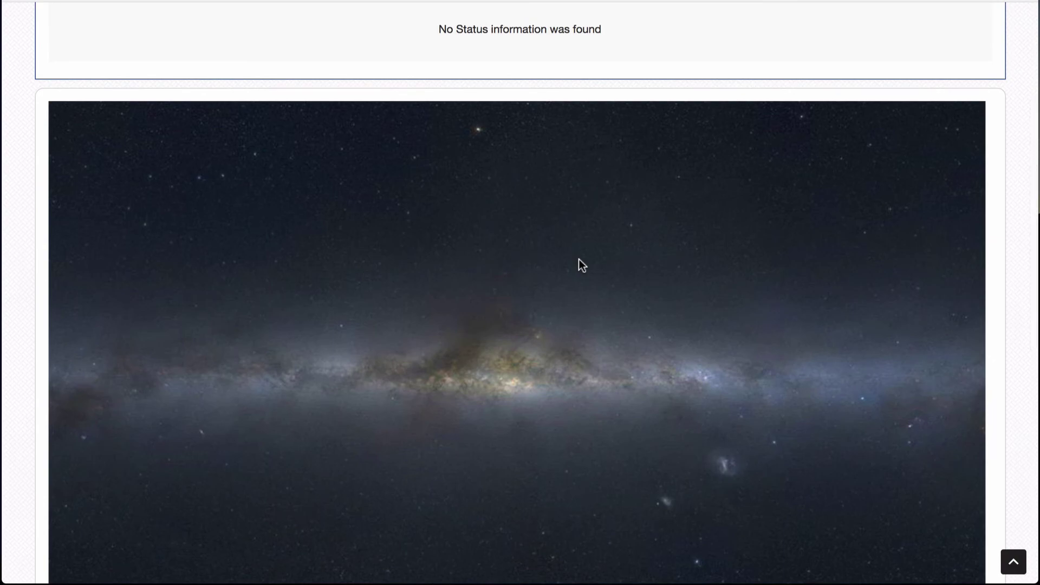
scroll(577, 257, "down", 4)
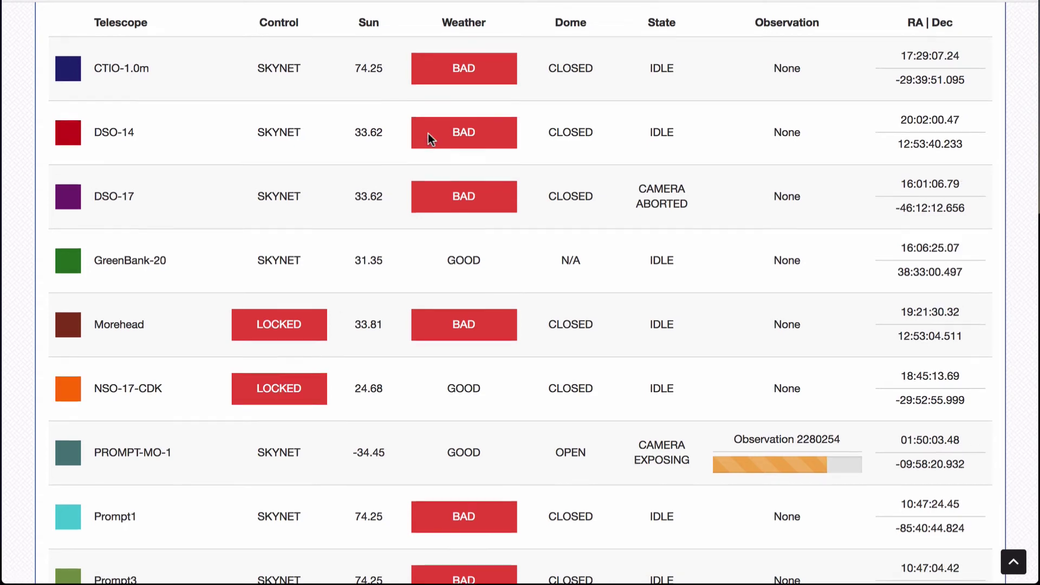
scroll(427, 133, "up", 2)
scroll(427, 134, "down", 3)
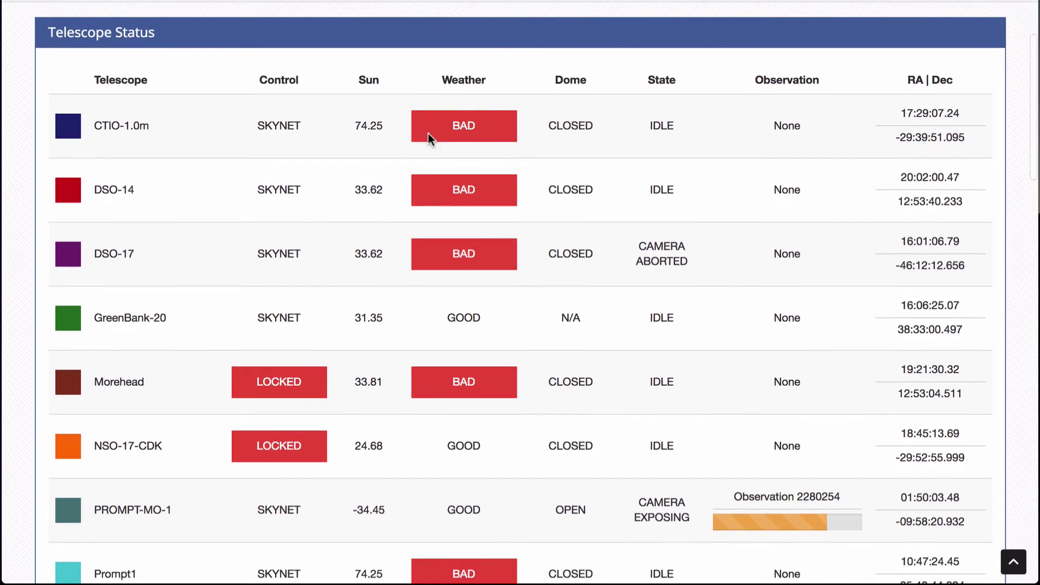
scroll(428, 133, "down", 3)
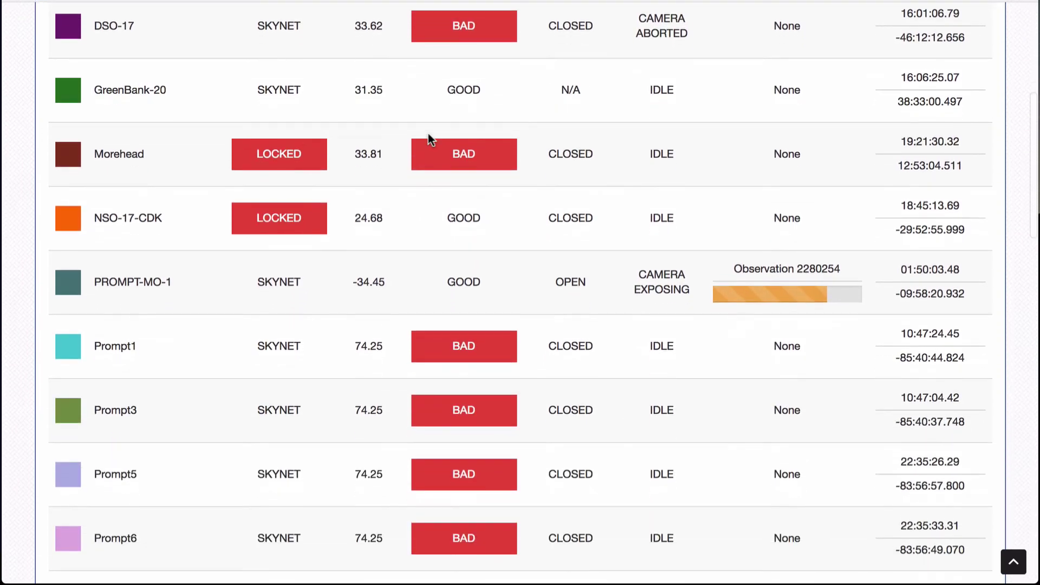
scroll(780, 286, "up", 6)
scroll(778, 286, "down", 3)
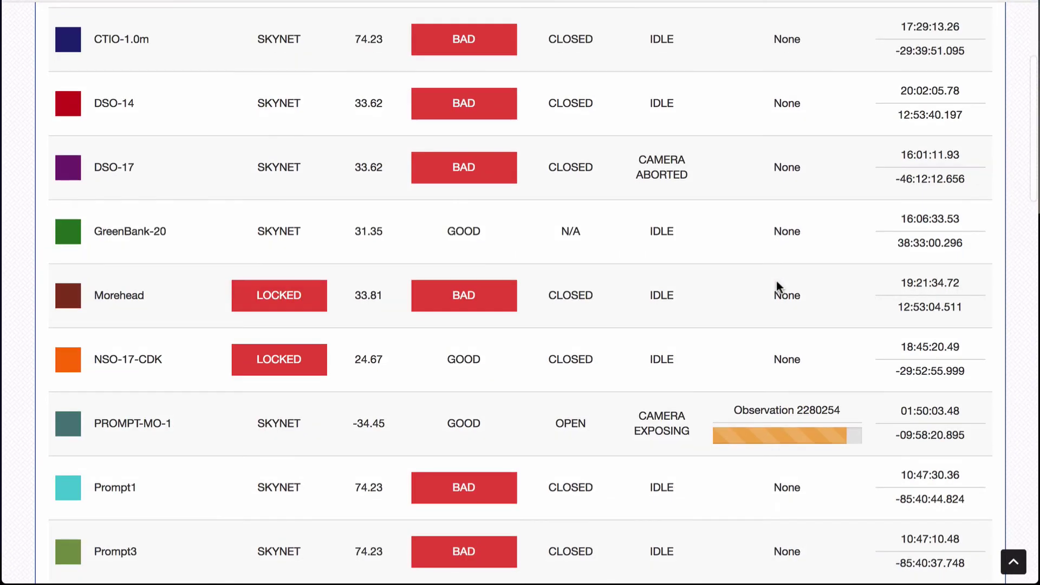
scroll(777, 286, "down", 7)
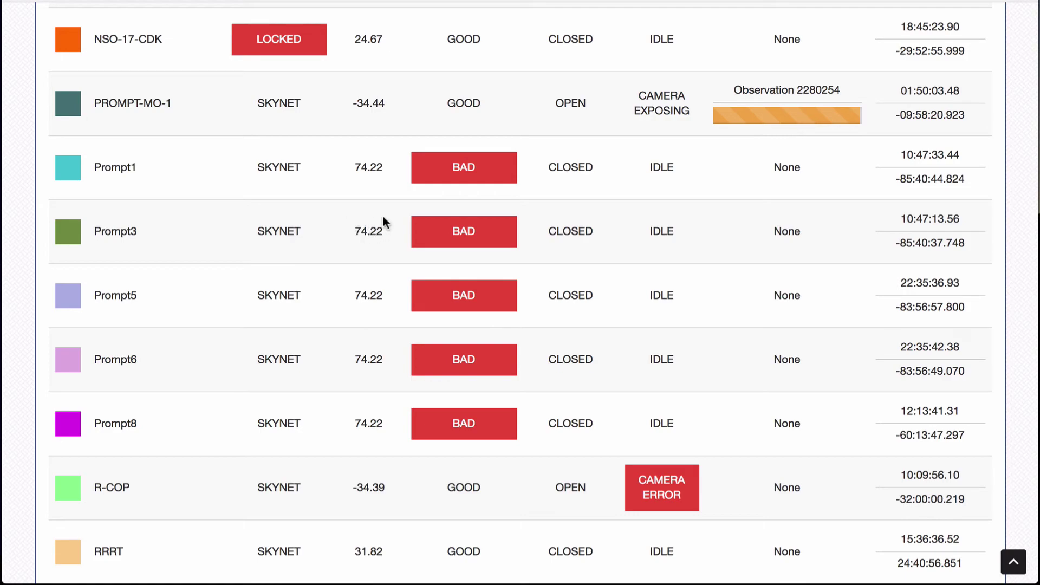
scroll(346, 227, "up", 10)
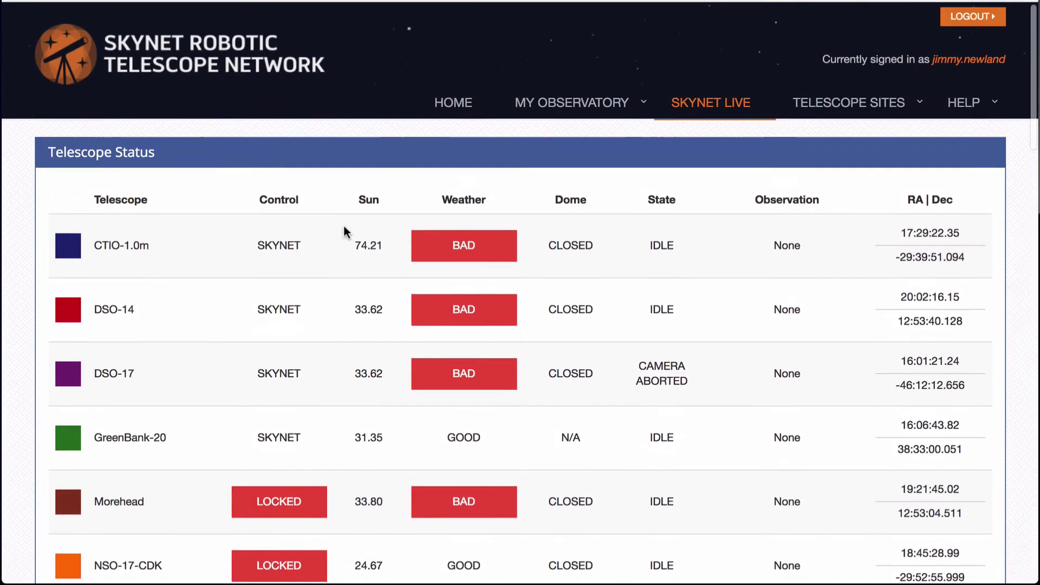
scroll(346, 228, "down", 10)
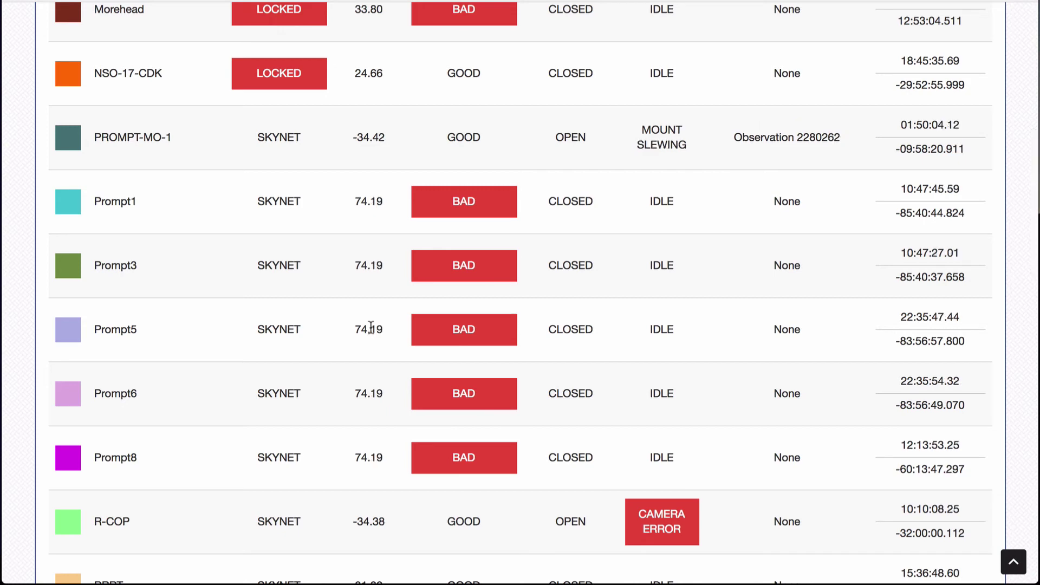
scroll(370, 327, "down", 2)
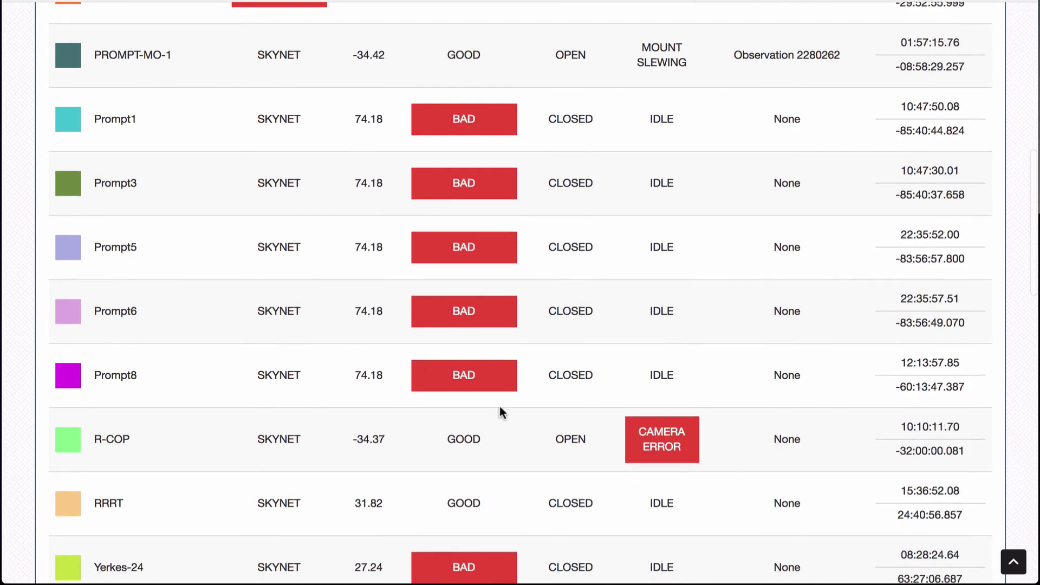
scroll(560, 403, "down", 2)
scroll(560, 404, "up", 3)
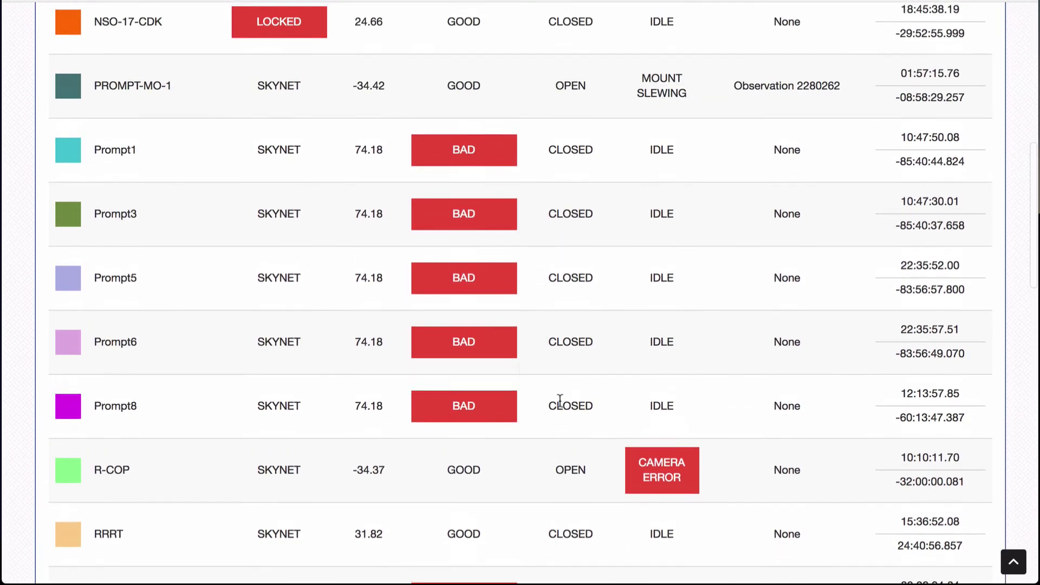
scroll(560, 401, "down", 5)
scroll(560, 400, "up", 12)
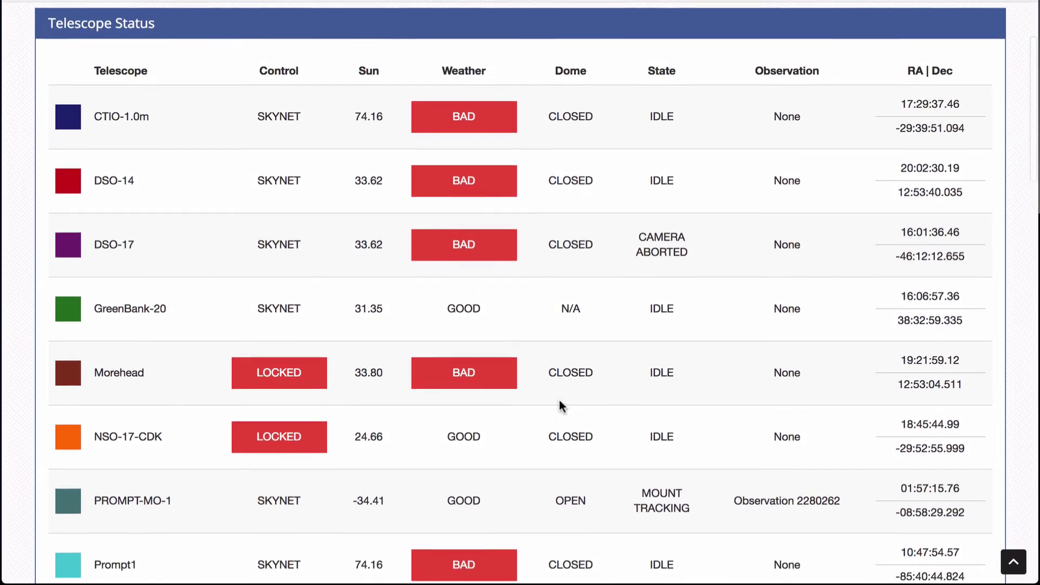
scroll(561, 403, "down", 1)
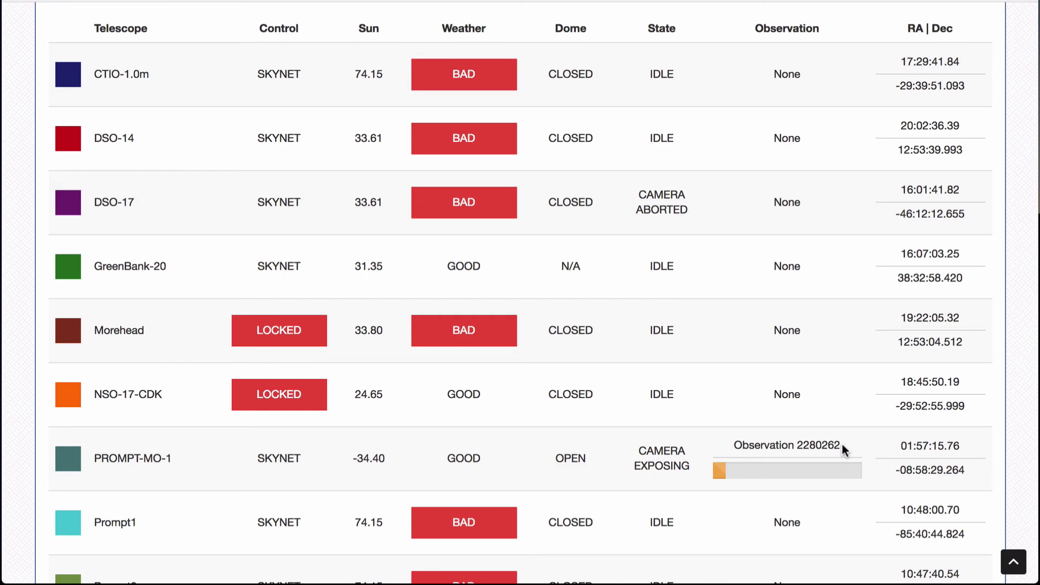
scroll(843, 449, "up", 5)
Bring up the Optical Observation List and scroll down to the past observations
mouse_move(580, 121)
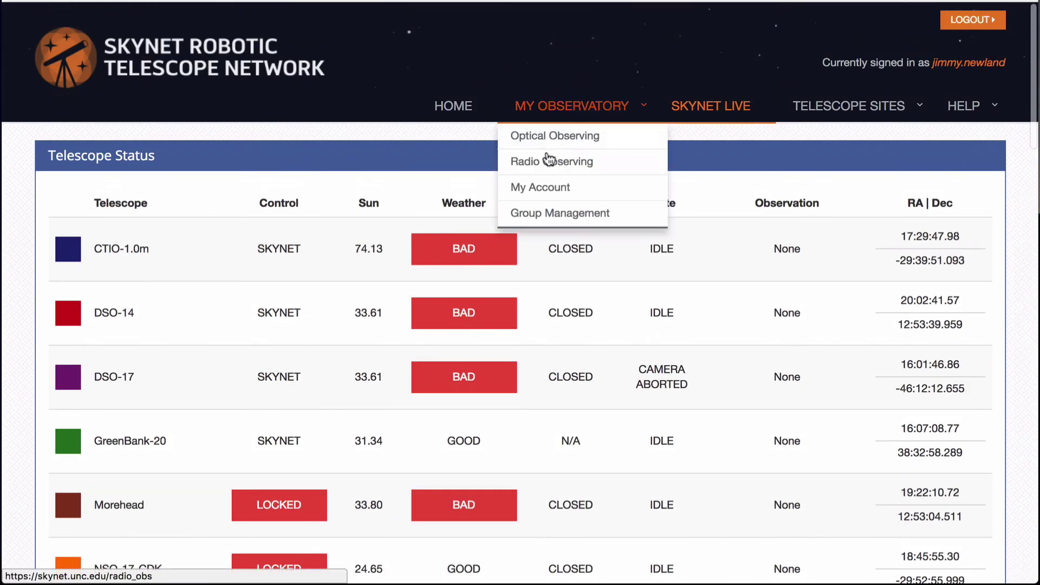
left_click(548, 140)
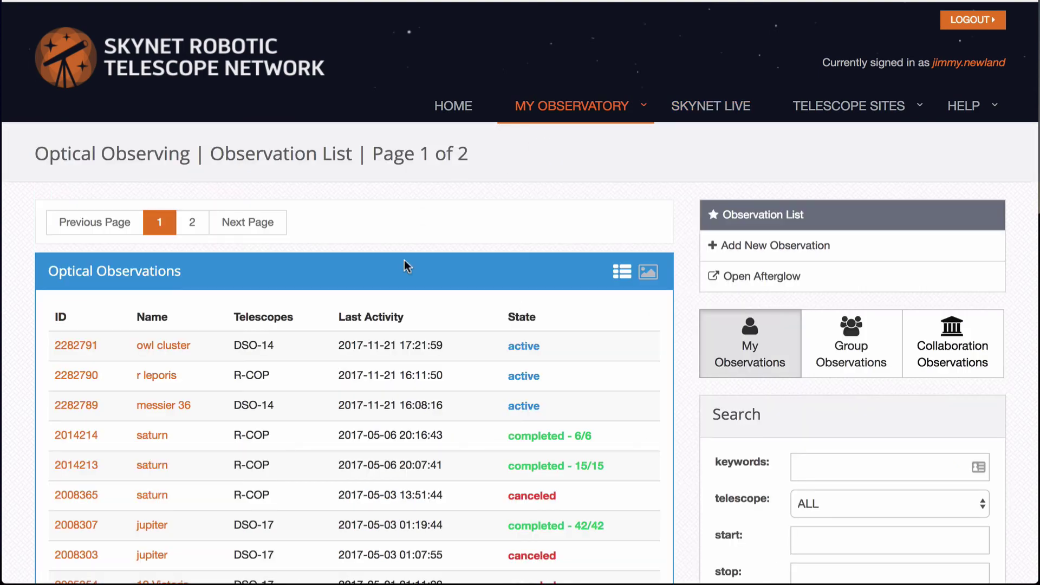
scroll(404, 259, "down", 3)
scroll(404, 260, "down", 3)
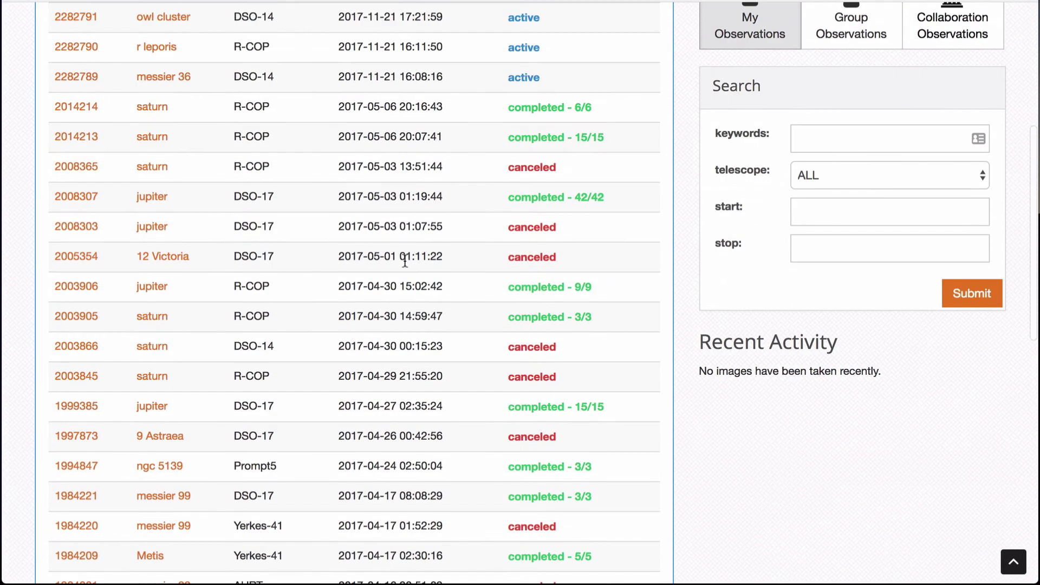
scroll(349, 460, "down", 1)
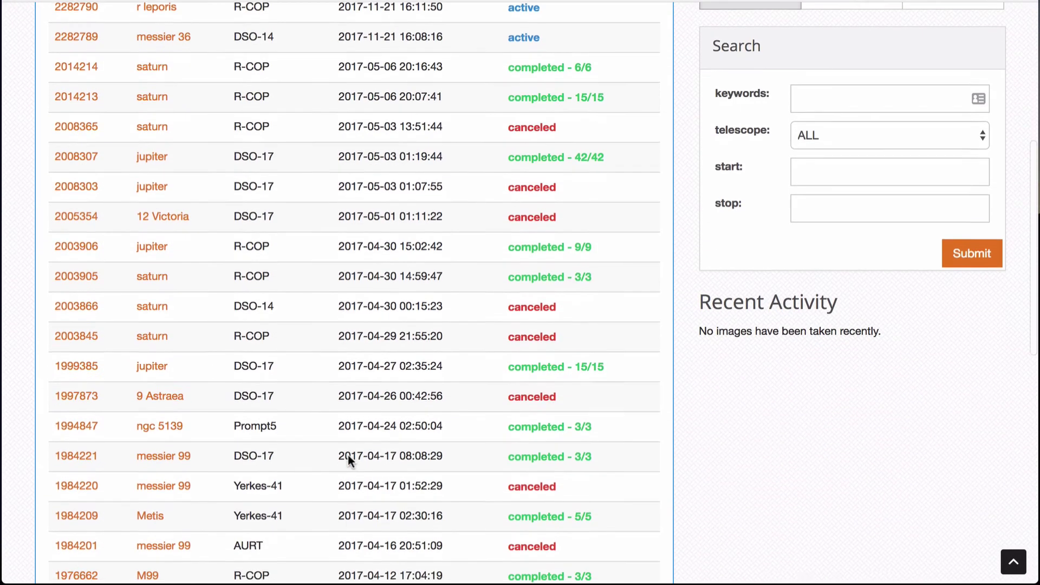
Inspect observation 1984221 of messier 99: its exposures, calibration images and visibility chart
left_click(165, 457)
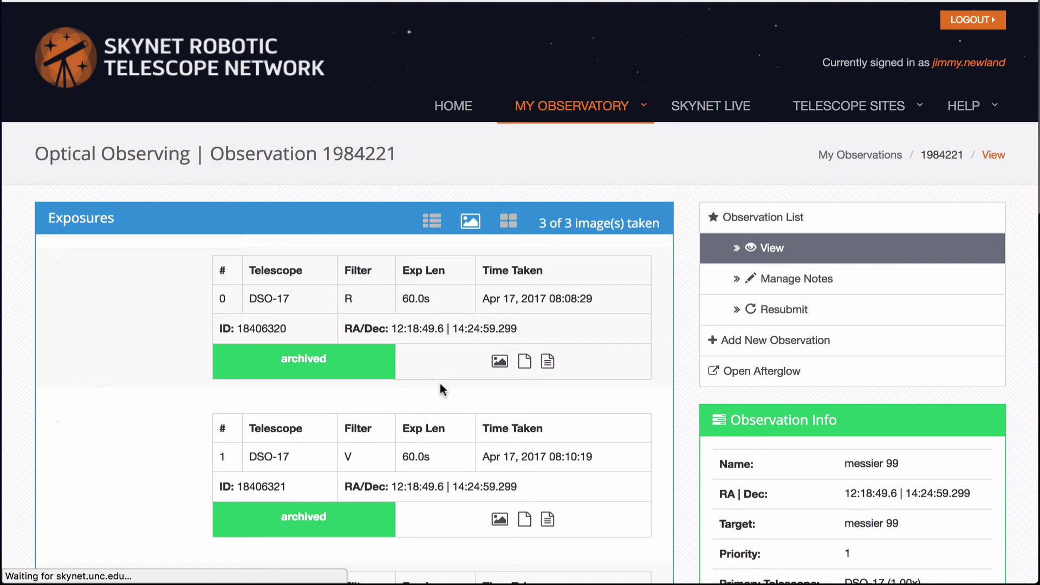
scroll(441, 388, "down", 5)
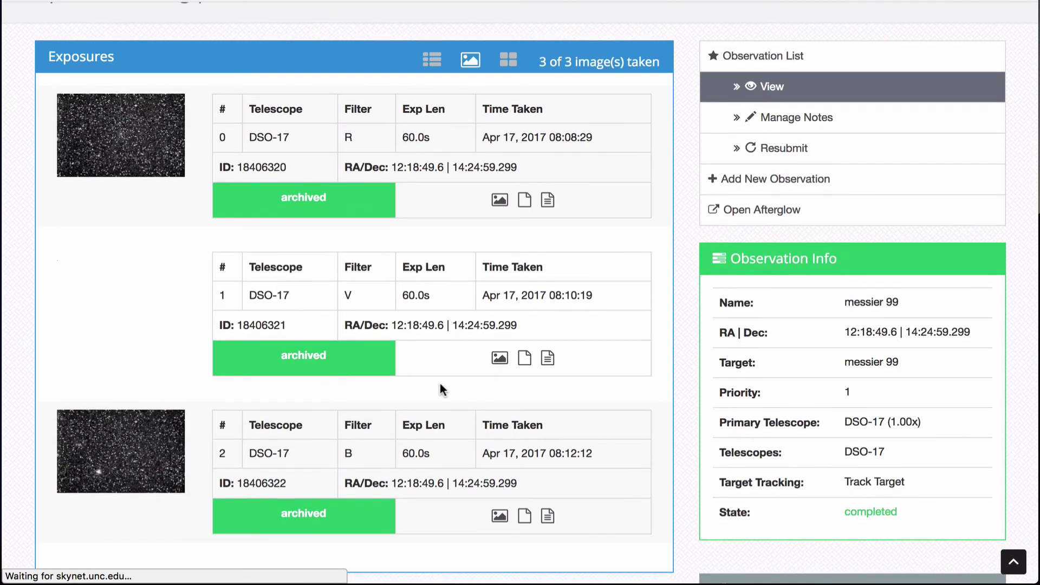
scroll(440, 382, "down", 1)
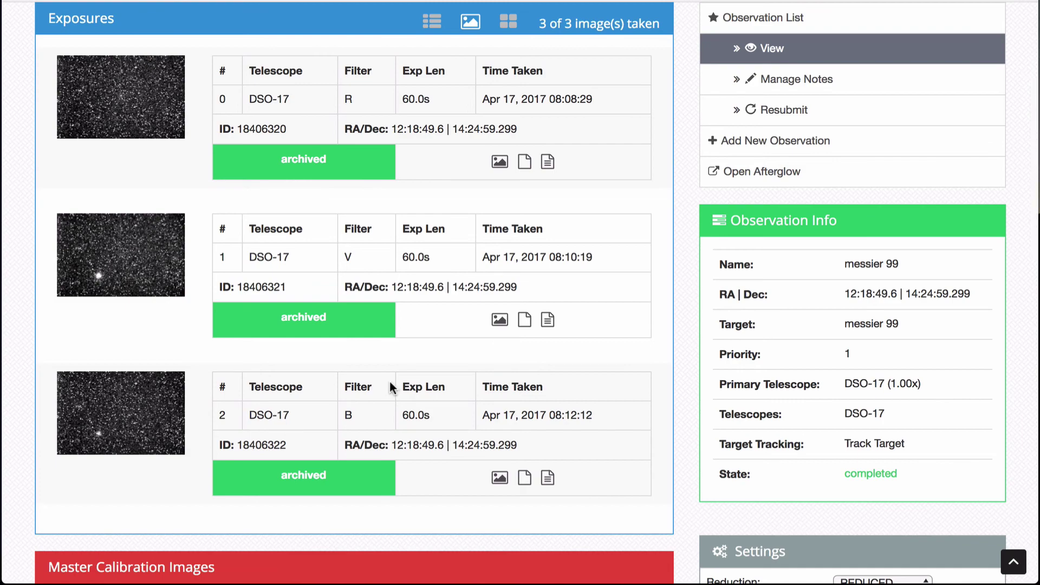
scroll(390, 383, "down", 10)
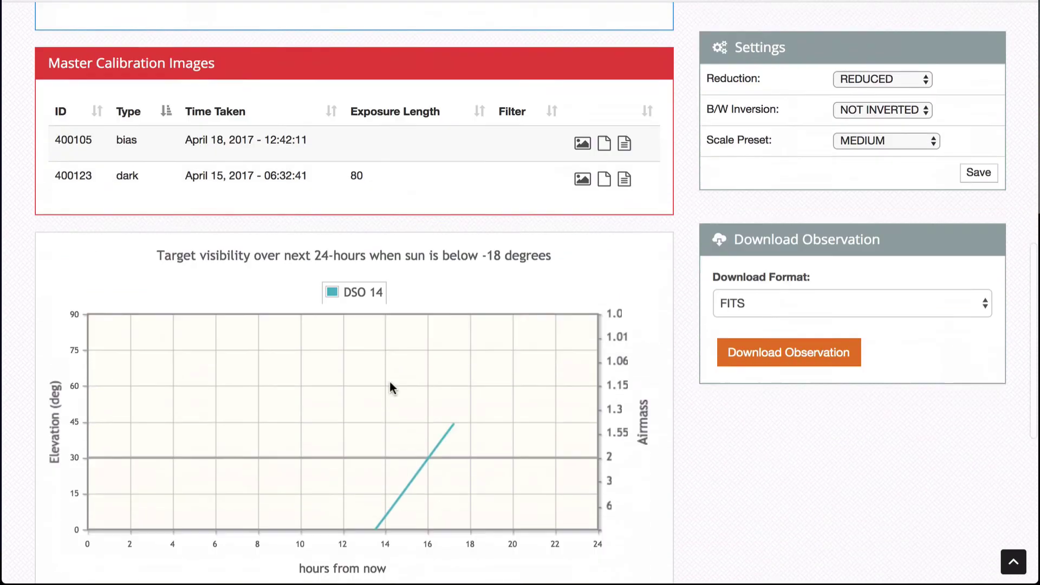
scroll(389, 381, "up", 1)
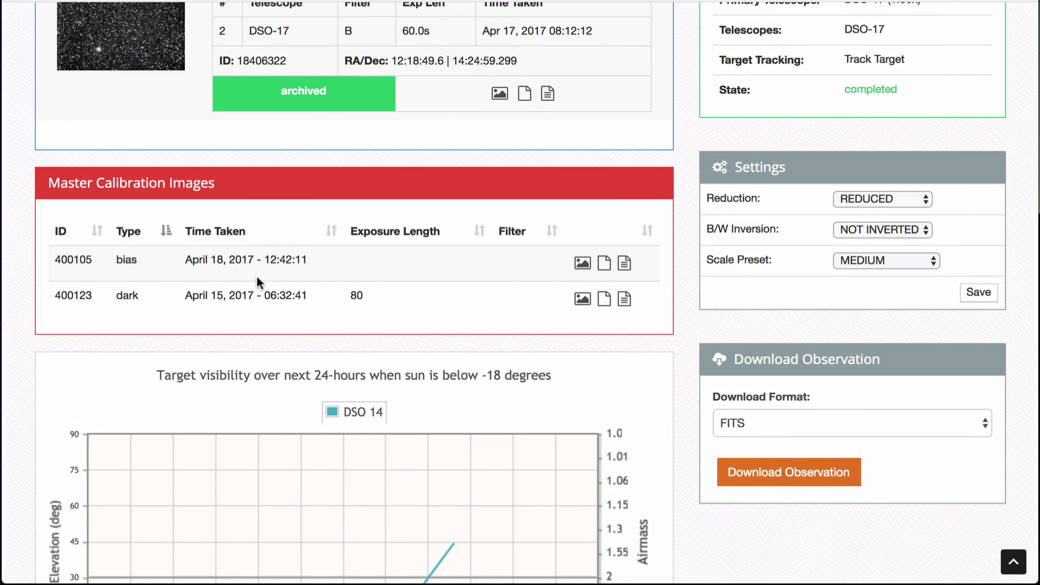
scroll(257, 279, "down", 10)
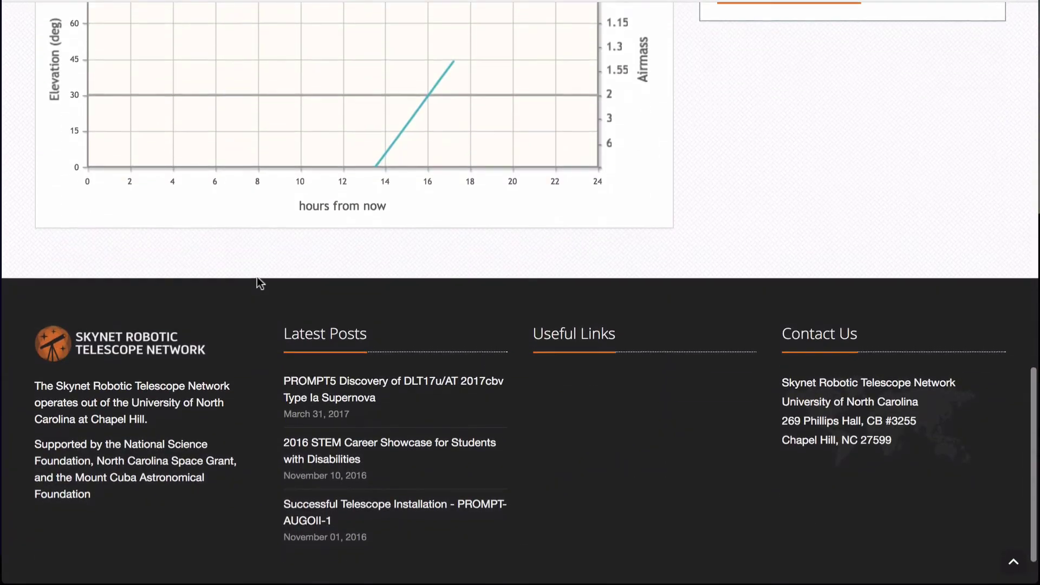
scroll(258, 282, "up", 15)
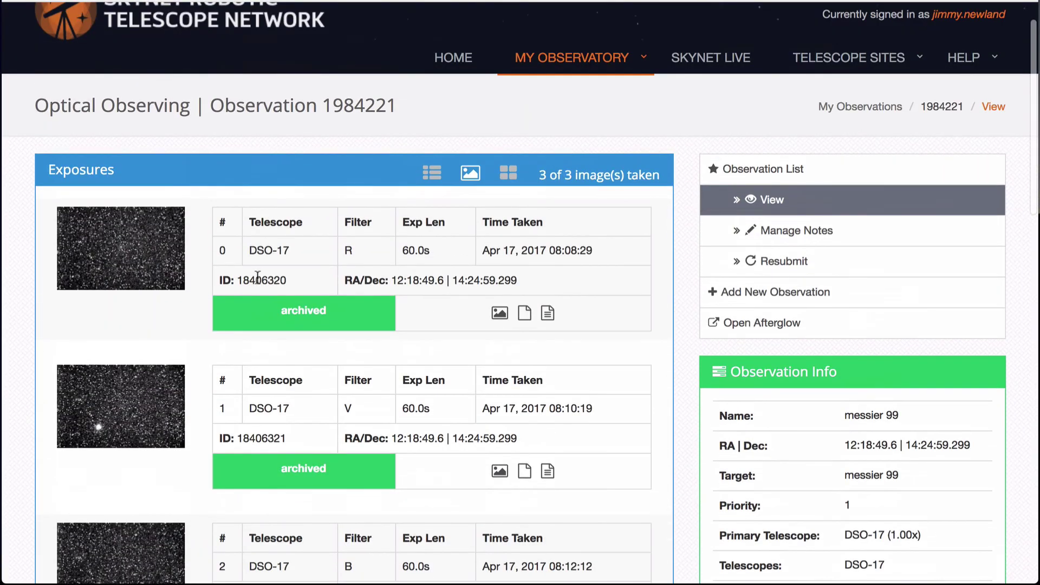
scroll(258, 278, "down", 4)
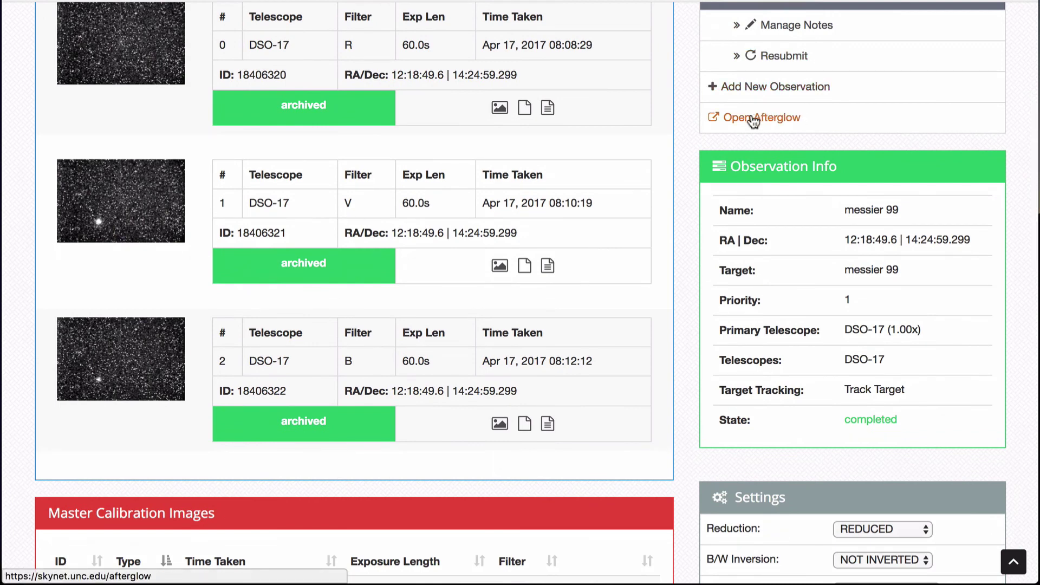
scroll(682, 138, "up", 1)
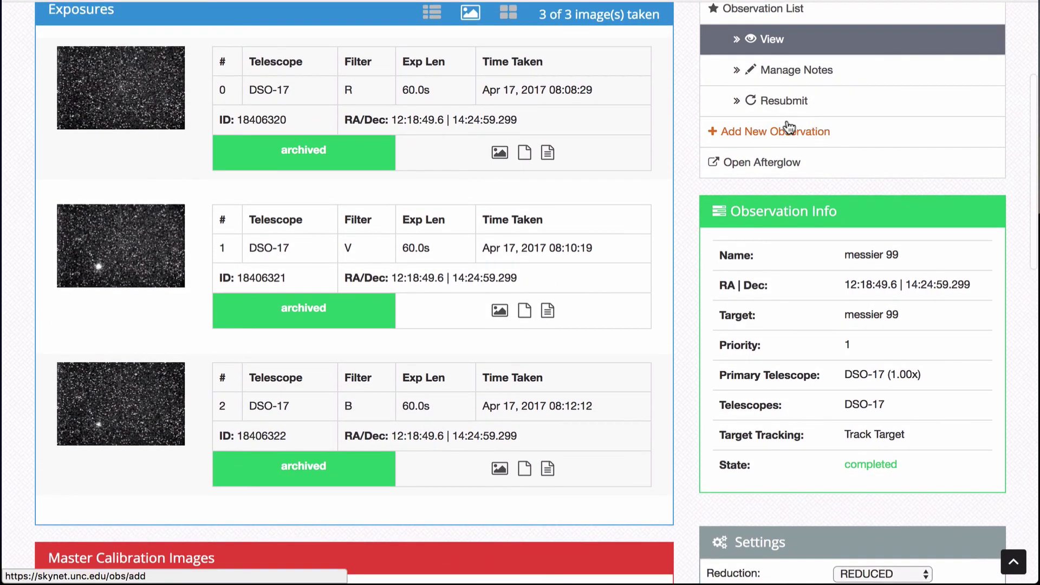
scroll(690, 115, "up", 3)
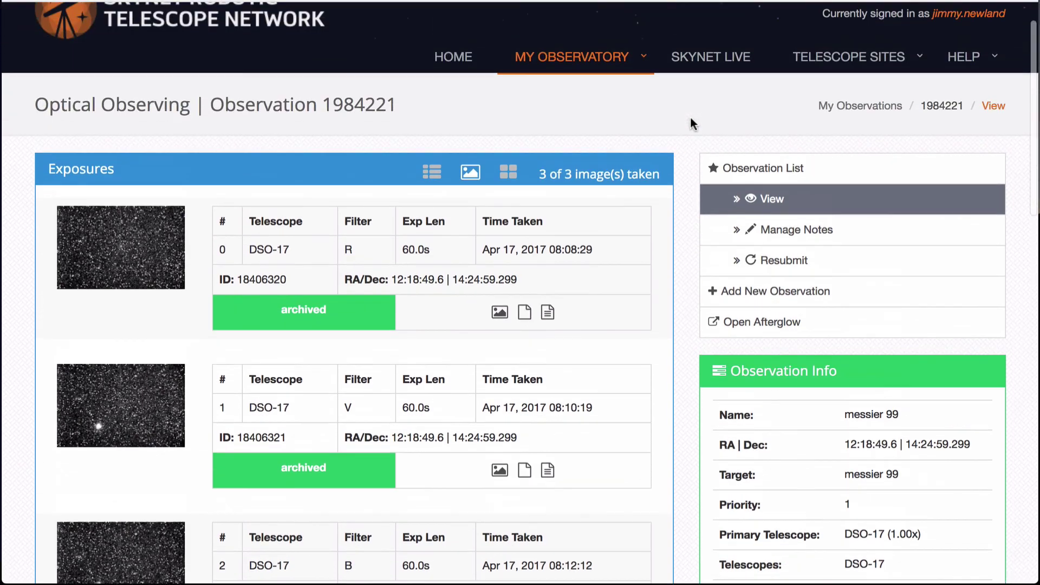
View the first exposure's R-filter image, then return to the Optical Observation List
left_click(147, 247)
scroll(211, 277, "down", 3)
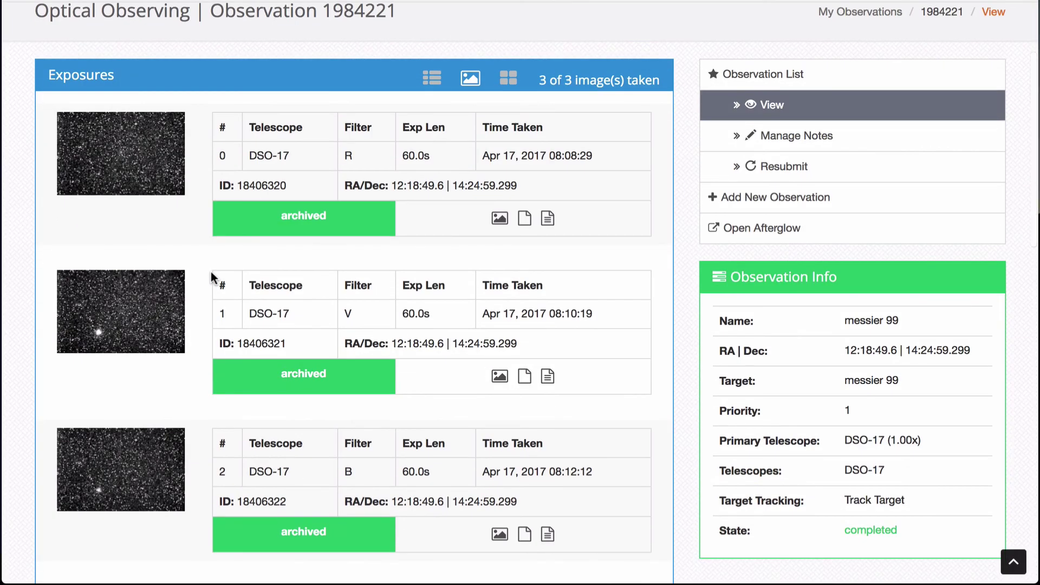
scroll(211, 277, "up", 3)
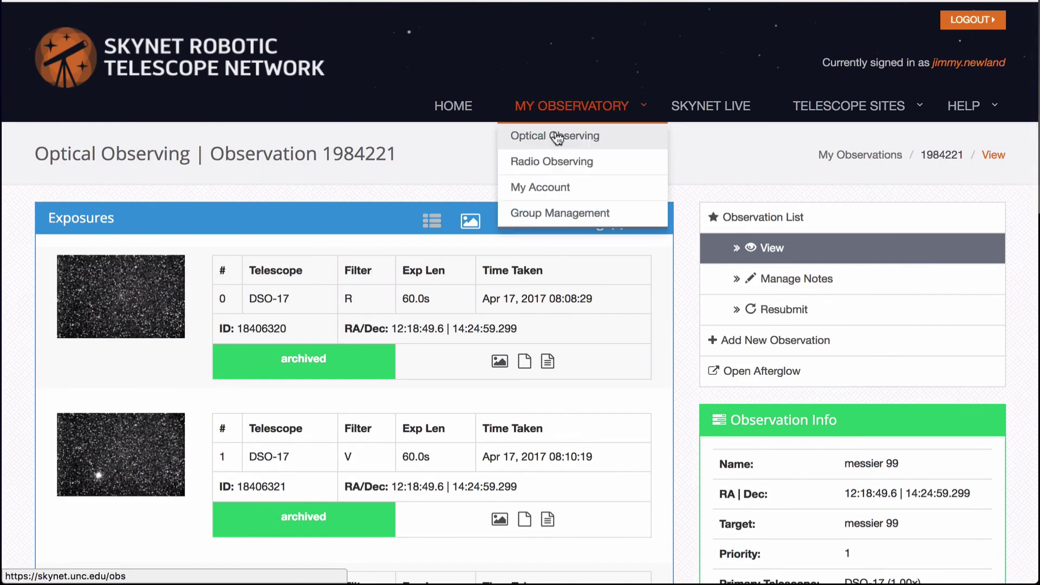
left_click(558, 140)
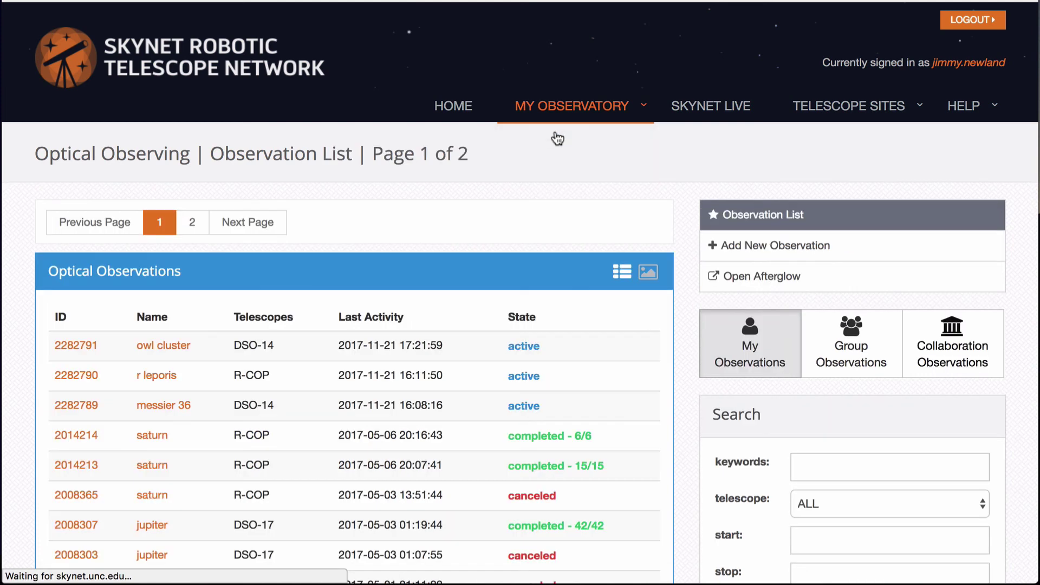